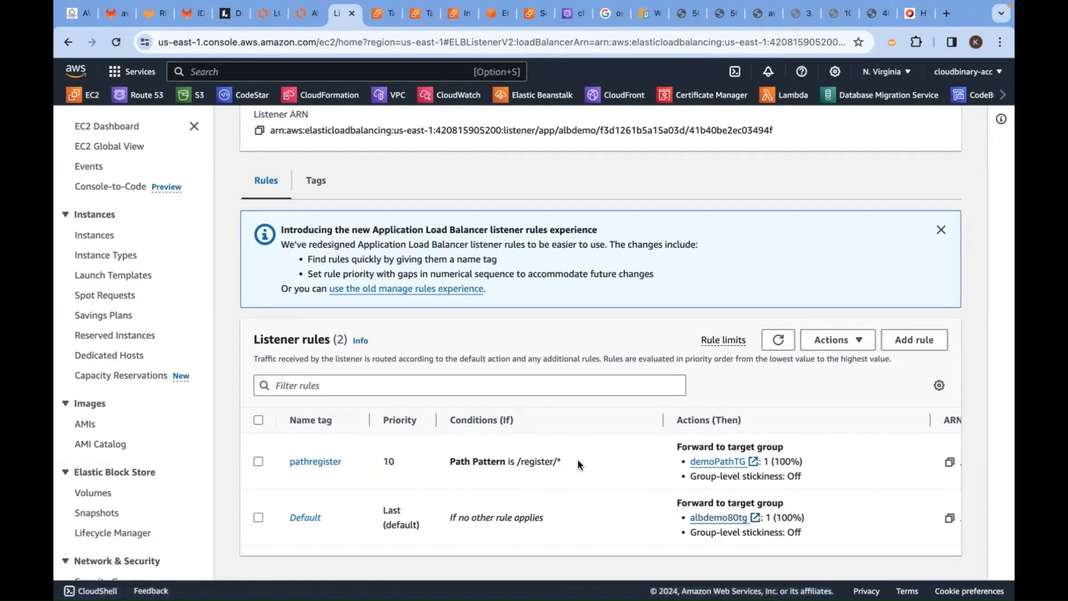
Review the pathregister listener rule and reload cloudbinary.in/register/info.html to test the path-based routing.
drag(573, 460, 282, 462)
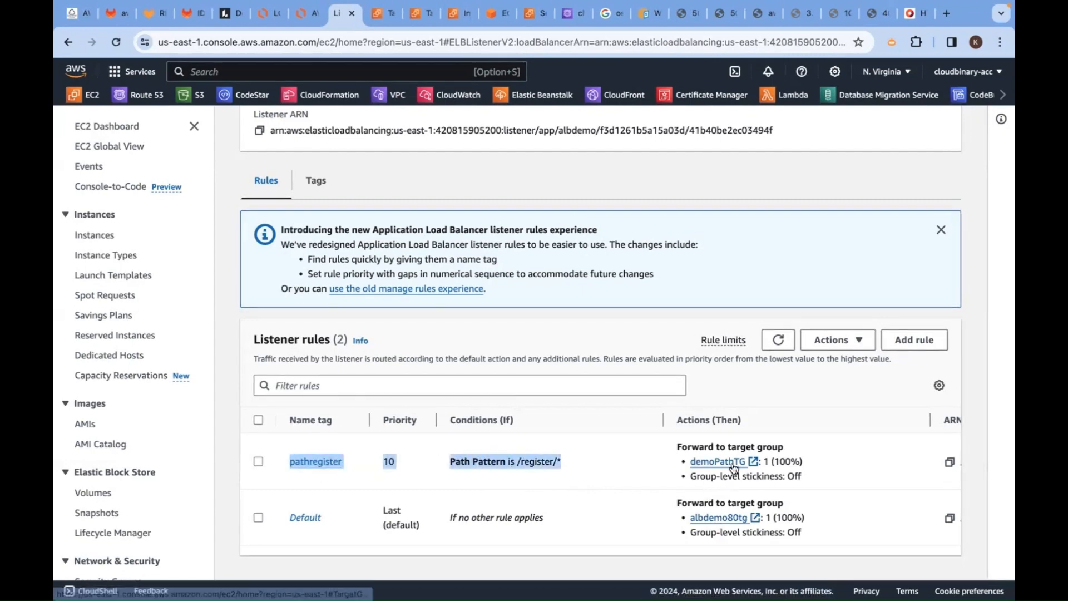
click(878, 14)
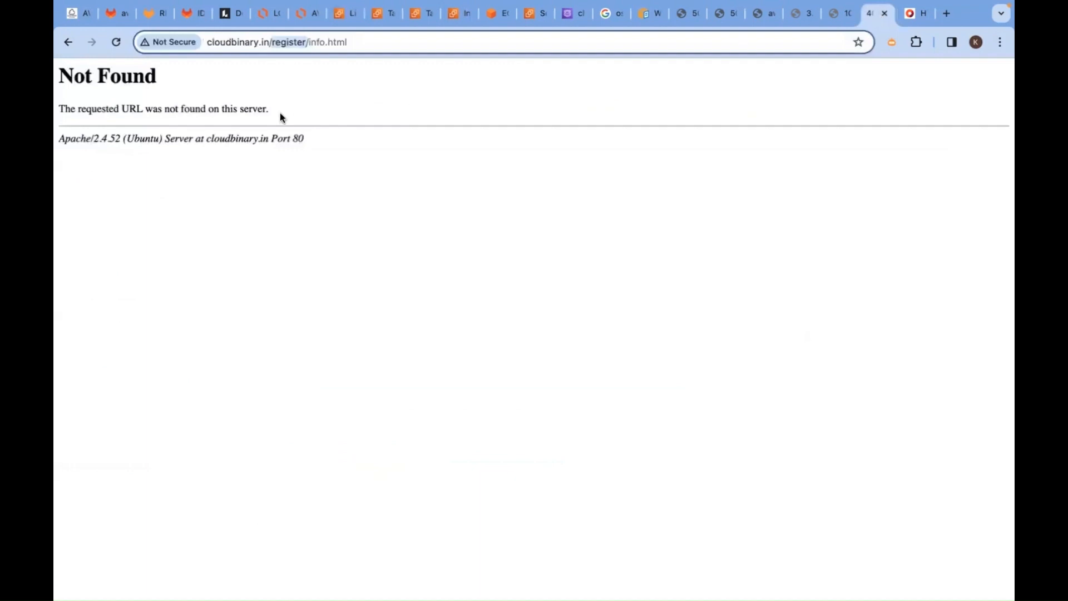
click(116, 42)
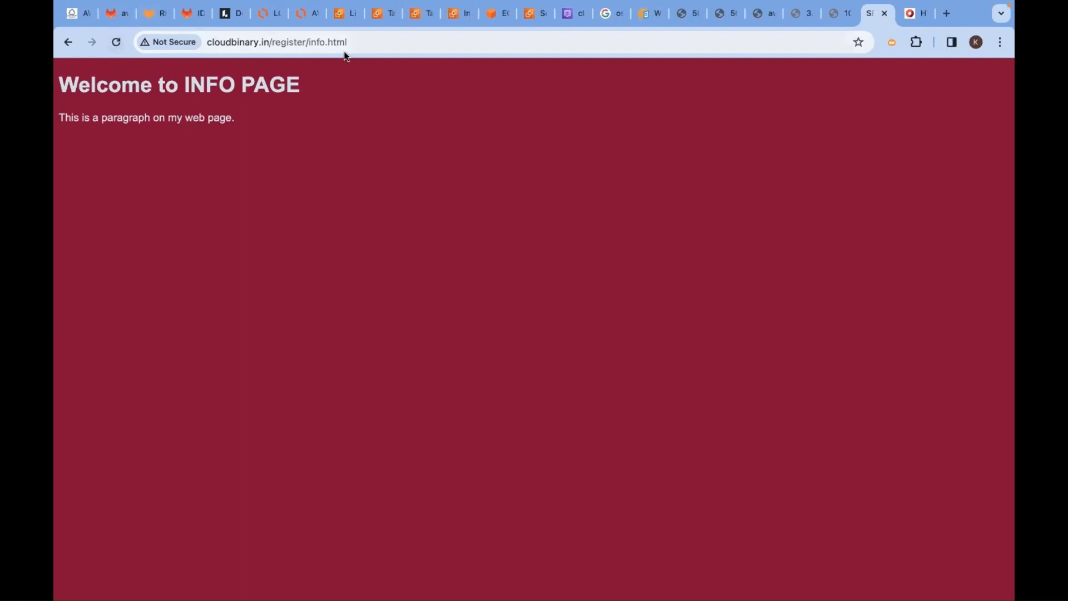
Open the root address cloudbinary.in in a separate browser tab and reload it to test the default rule.
drag(271, 43, 197, 42)
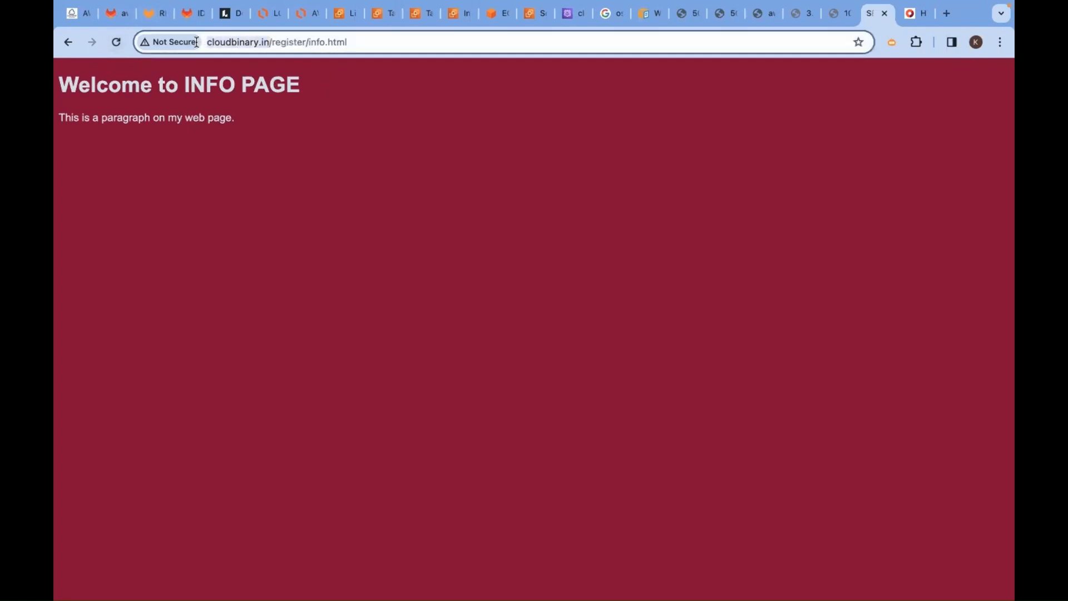
key(ctrl+c)
key(ctrl+t)
key(ctrl+v)
key(Return)
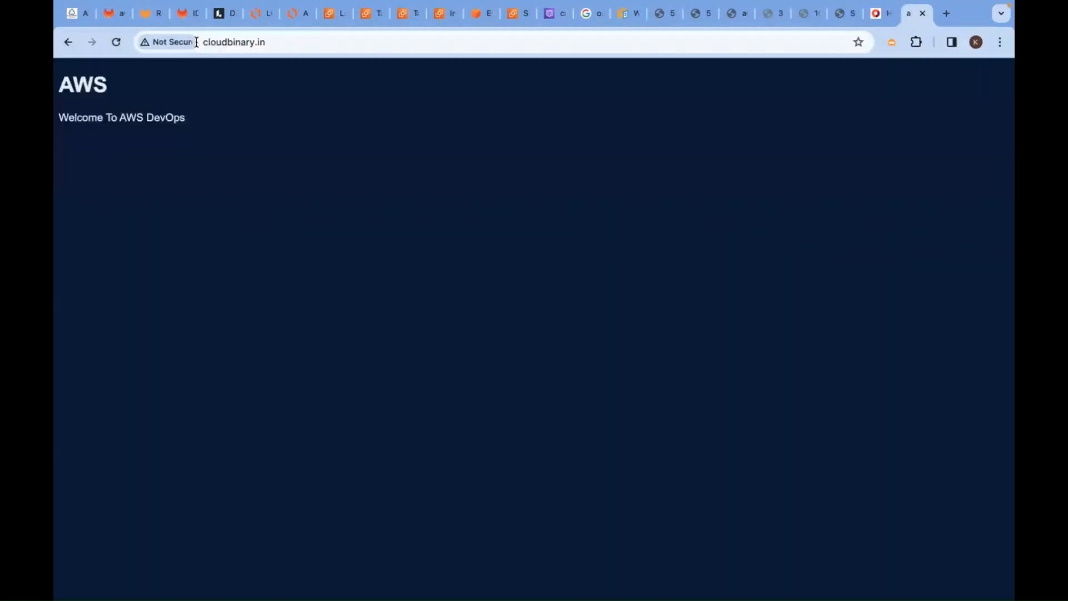
click(116, 43)
click(116, 44)
Load cloudbinary.in/register/info.html in the same tab to test the register path again.
click(322, 45)
click(322, 48)
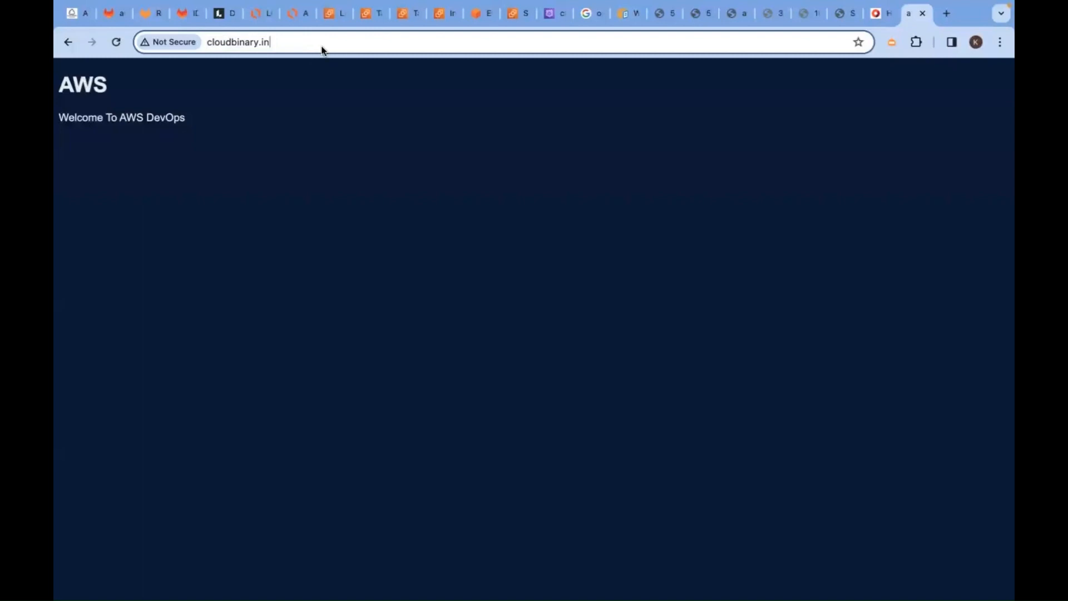
text(/reg)
key(Return)
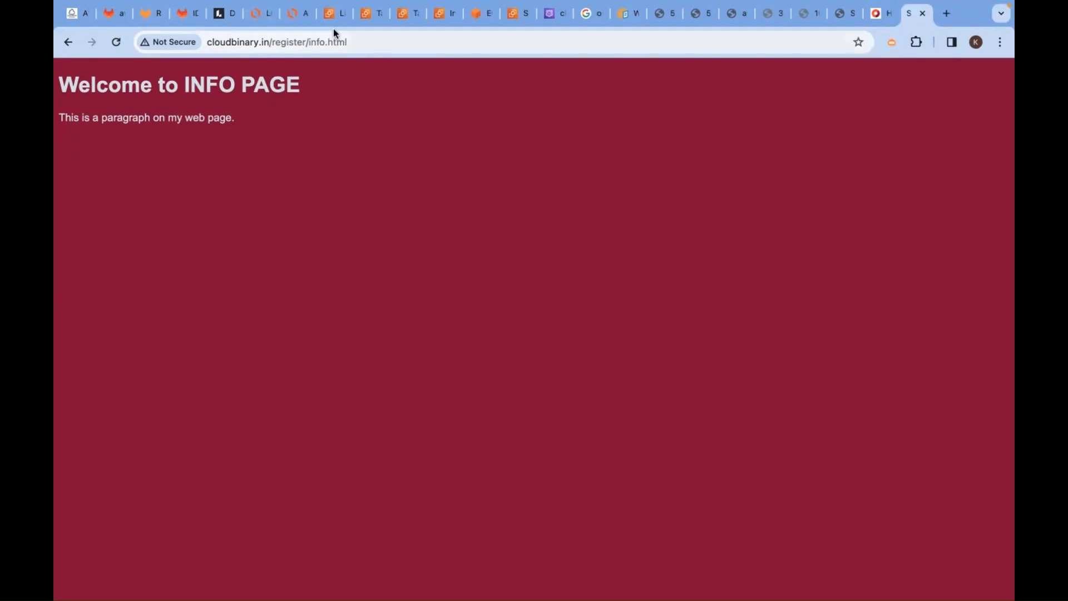
Go back to the load balancers list, view albdemo's details and select its HTTP:80 listener under its listeners and rules.
click(335, 13)
click(322, 127)
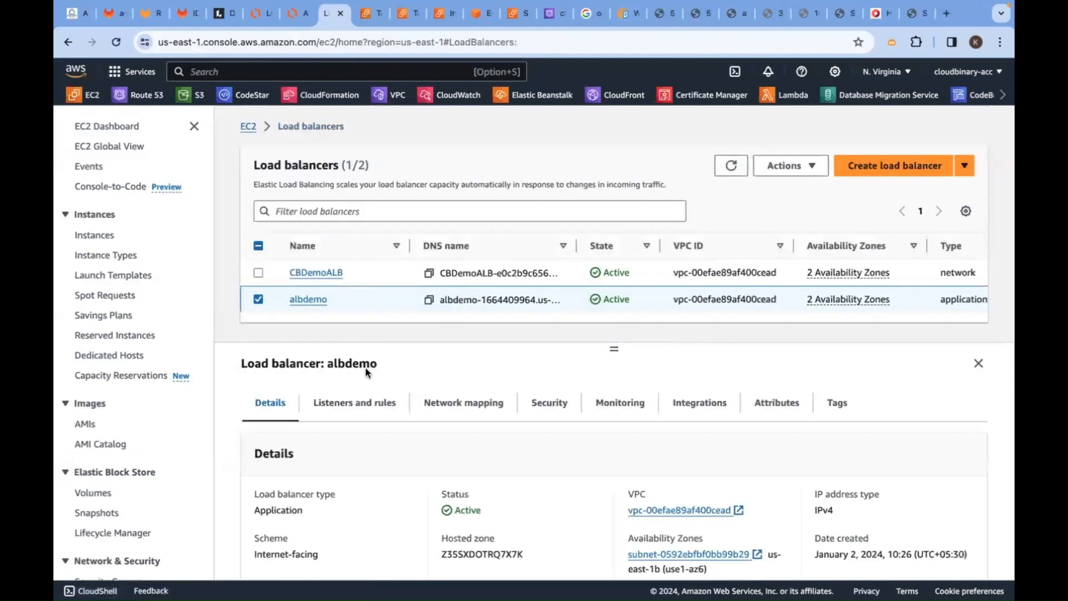
click(258, 300)
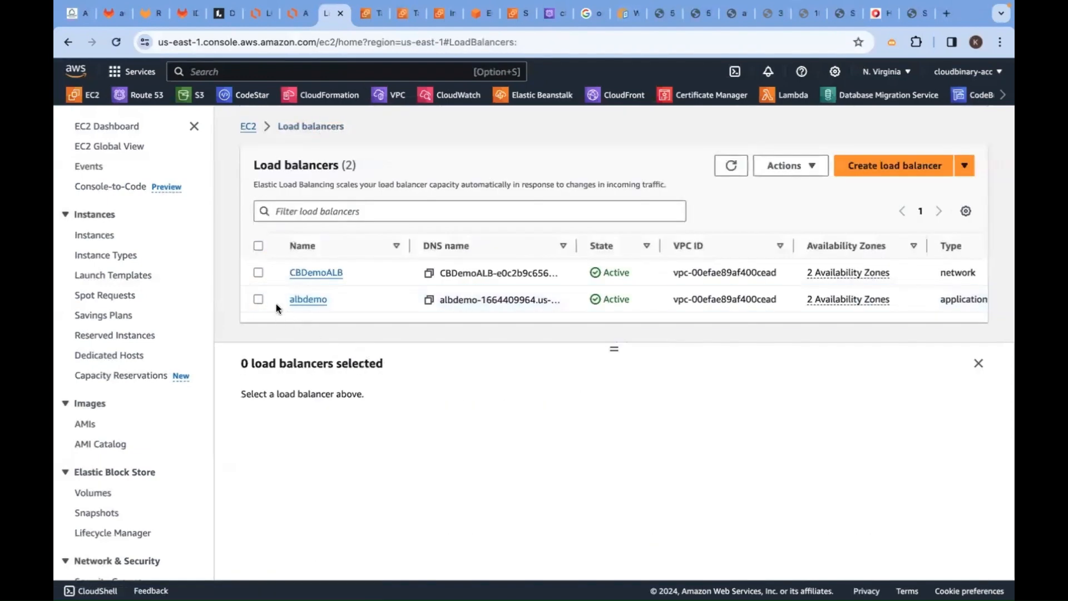
click(258, 300)
scroll(461, 449, down, 3)
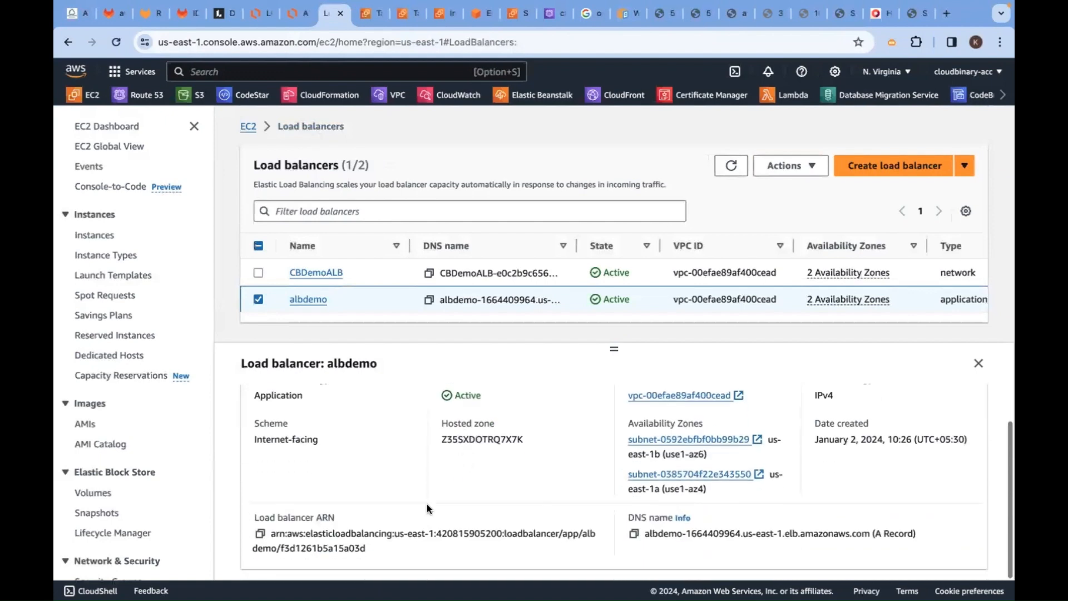
scroll(397, 527, up, 2)
scroll(396, 522, up, 1)
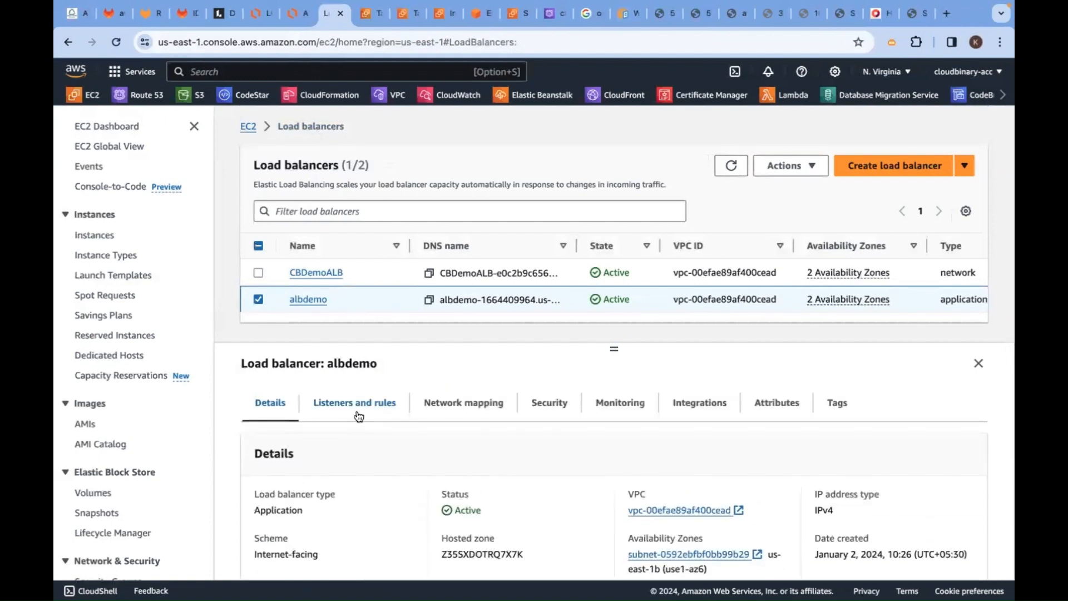
click(358, 402)
scroll(446, 454, down, 1)
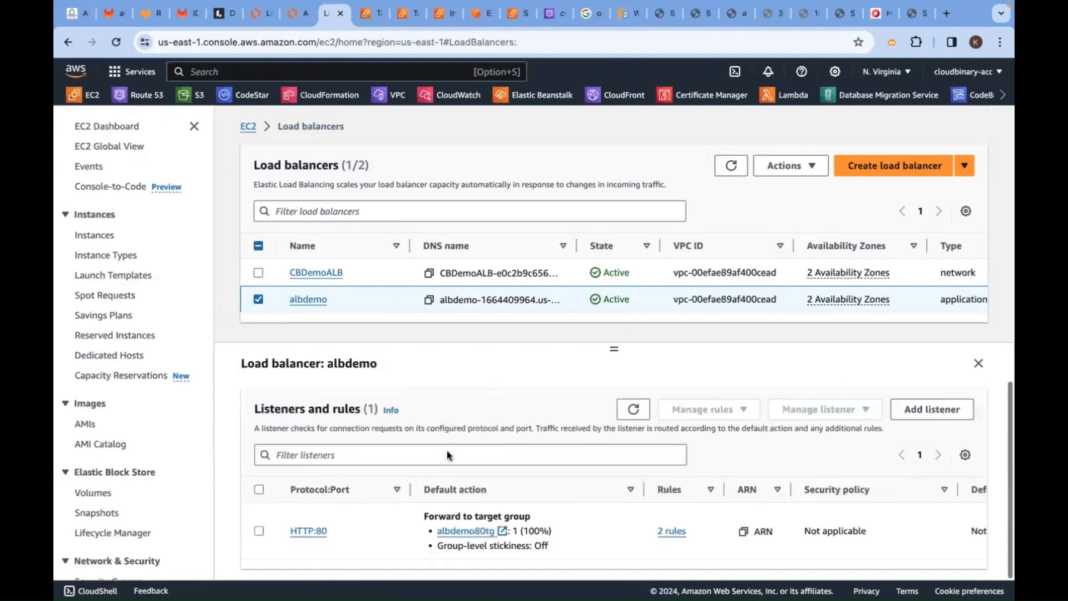
click(258, 530)
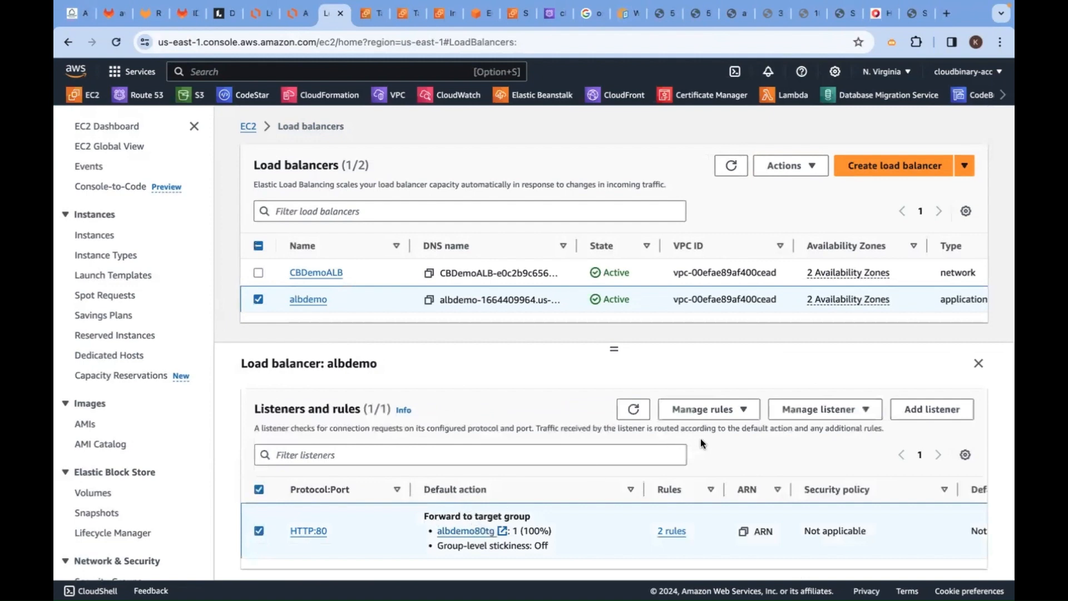
Deregister both targets, WEBServer-1 and WEBServer-2, from the listener's albdemo80tg target group.
click(466, 531)
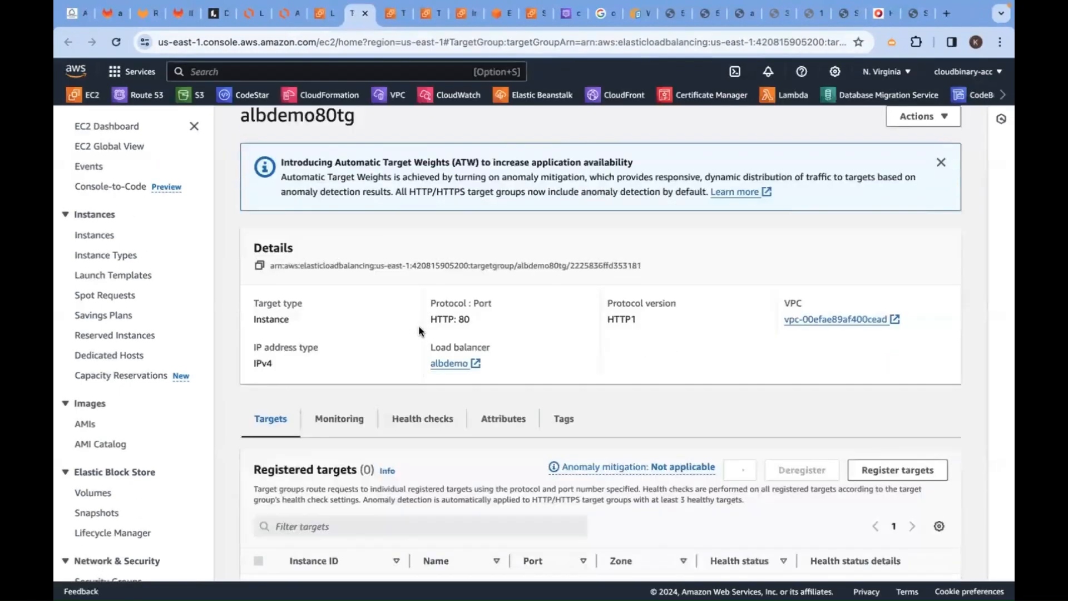
scroll(275, 531, down, 5)
click(258, 478)
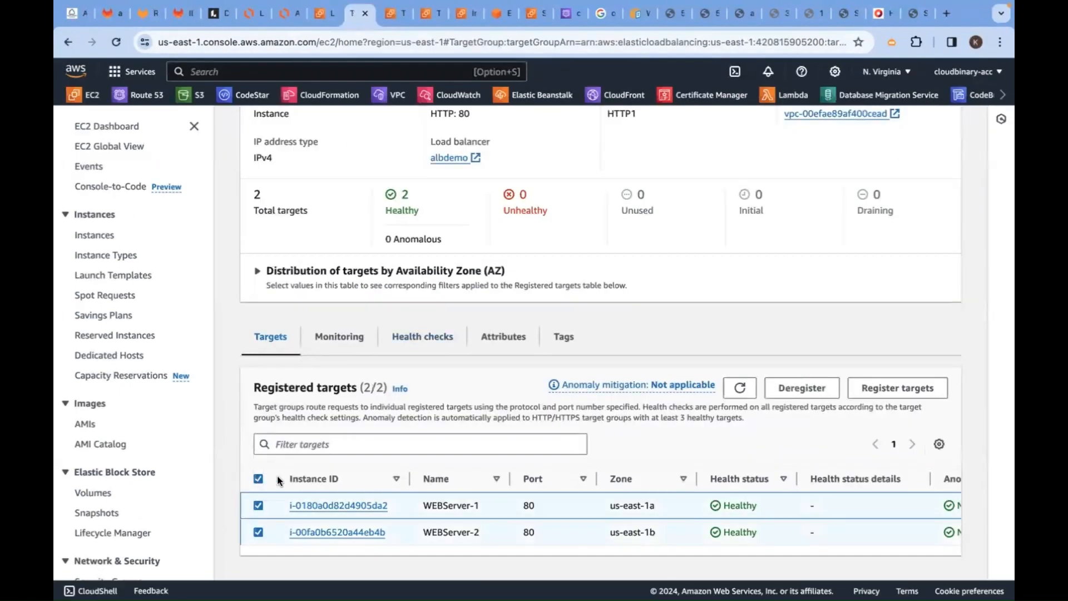
click(799, 387)
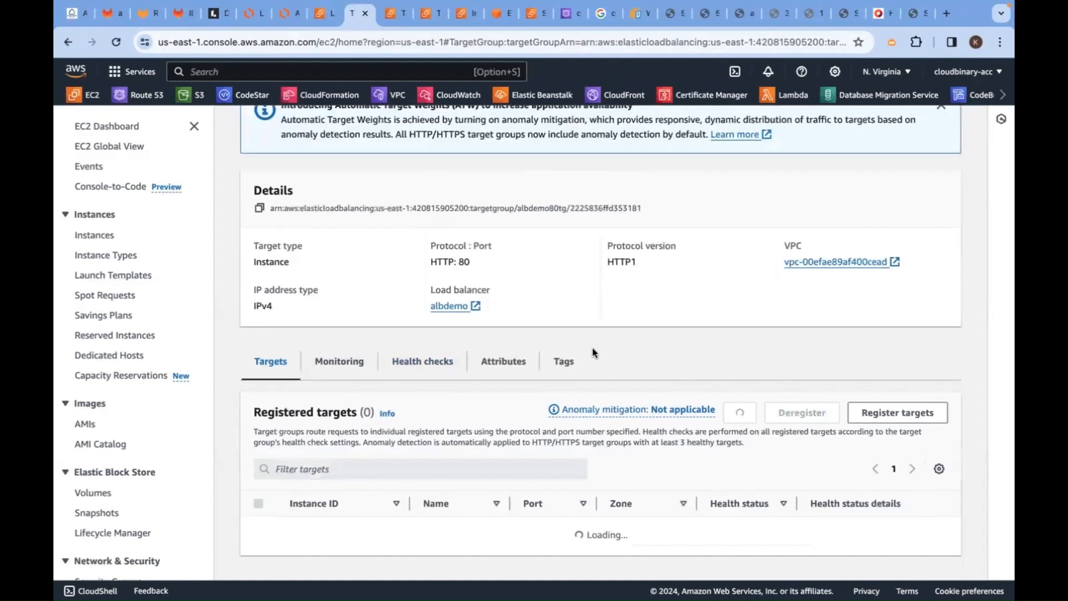
scroll(583, 352, down, 4)
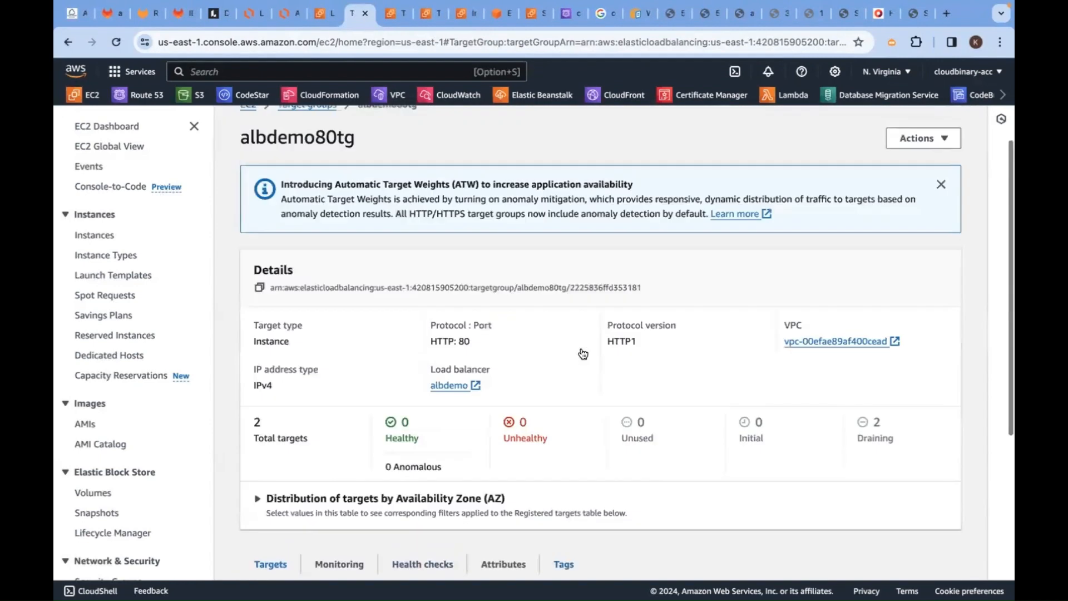
Deregister the WEBServer-2 target from the demoPathTG target group.
click(316, 168)
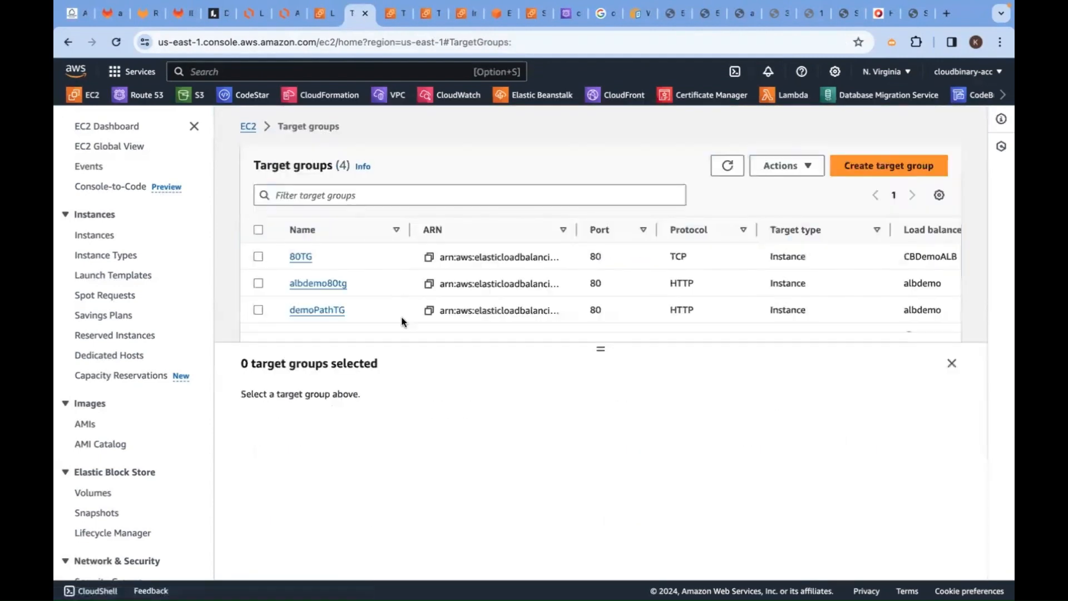
click(318, 310)
scroll(491, 456, down, 4)
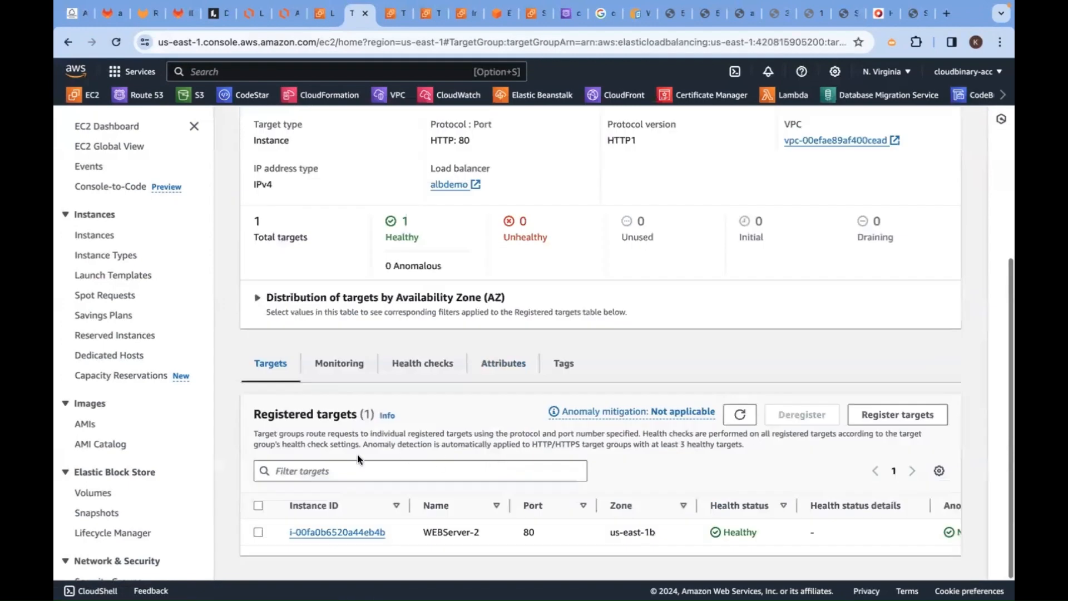
click(258, 506)
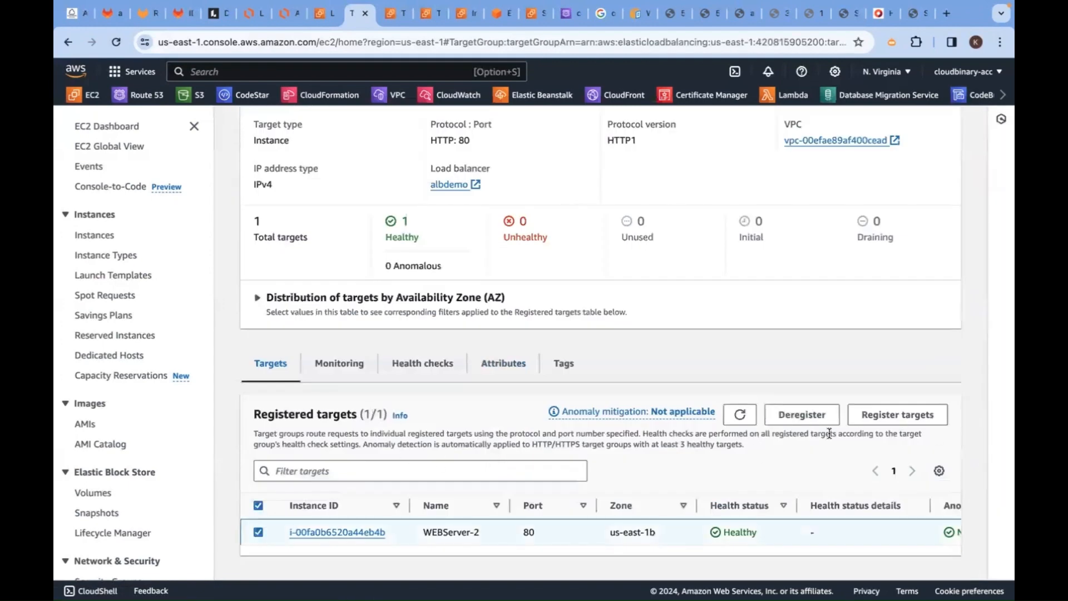
click(801, 415)
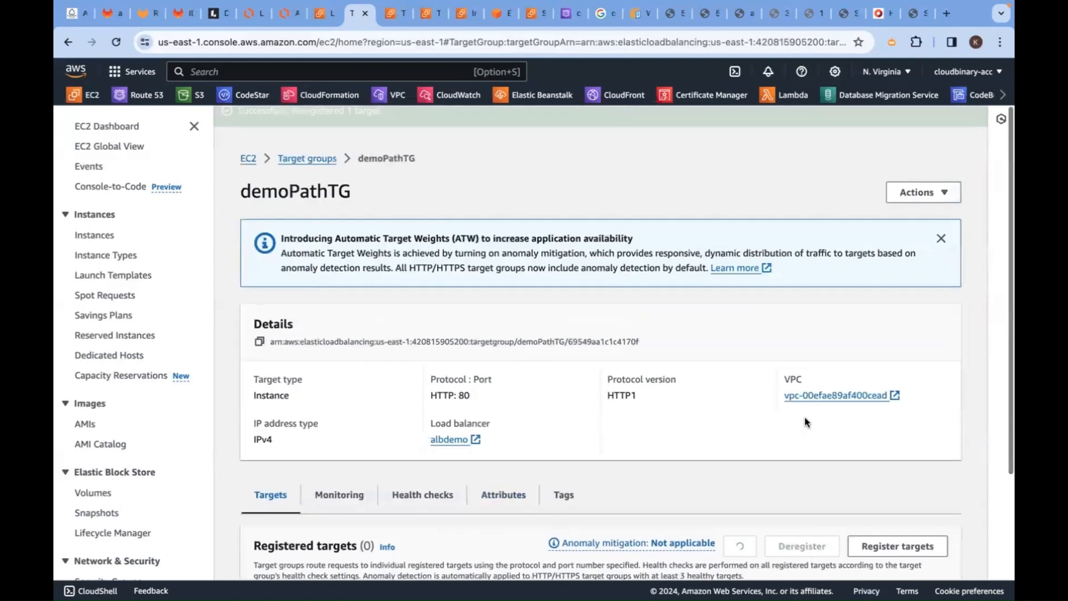
Return to the target groups list, clear the demoPathTG selection and start creating a new target group.
click(307, 159)
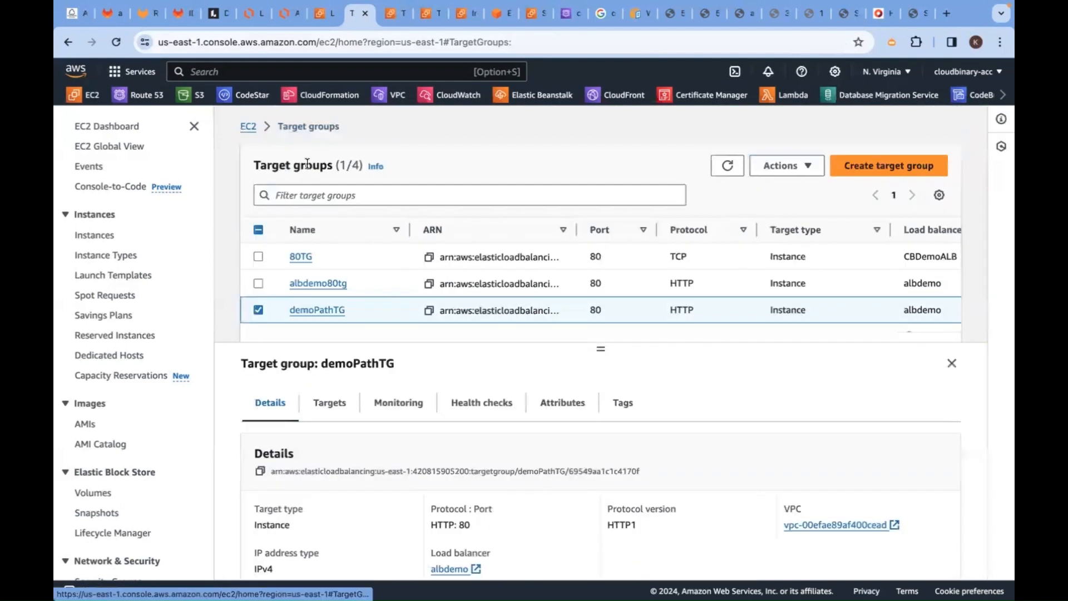
click(258, 309)
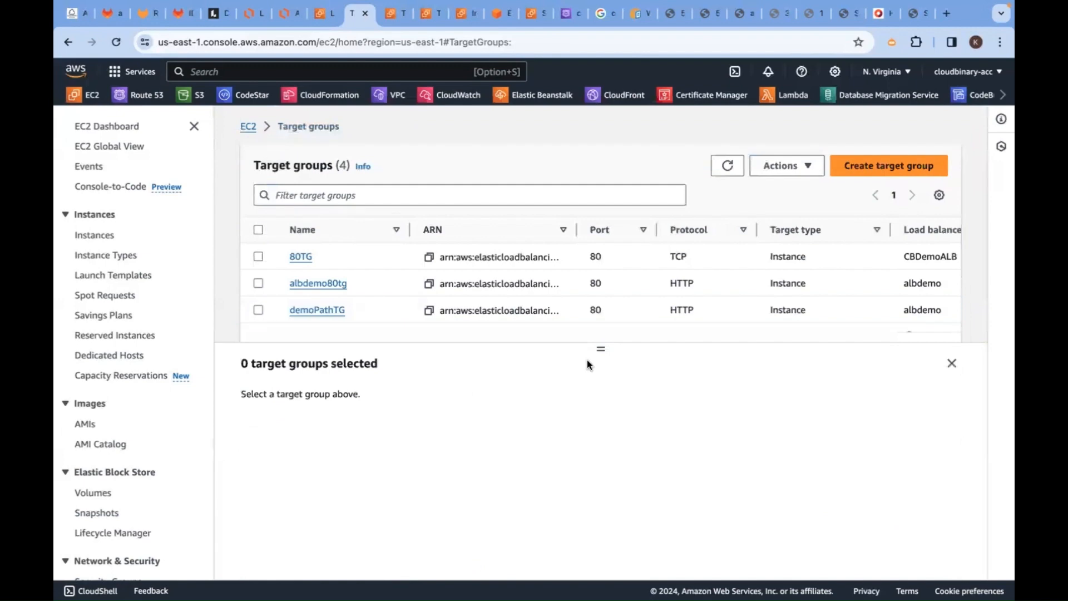
drag(599, 352, 614, 379)
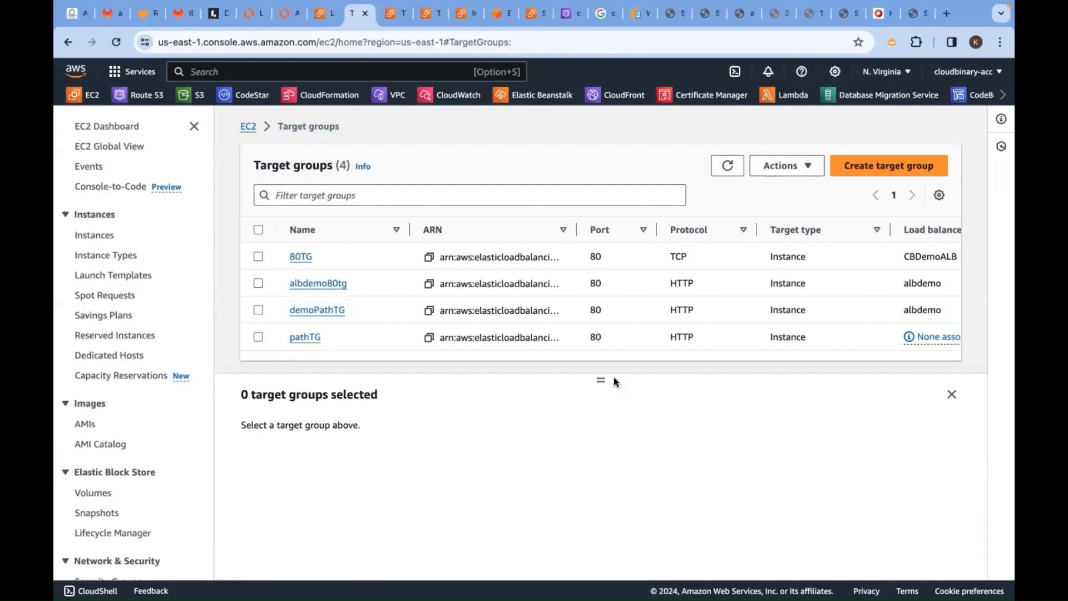
click(860, 165)
scroll(394, 340, down, 4)
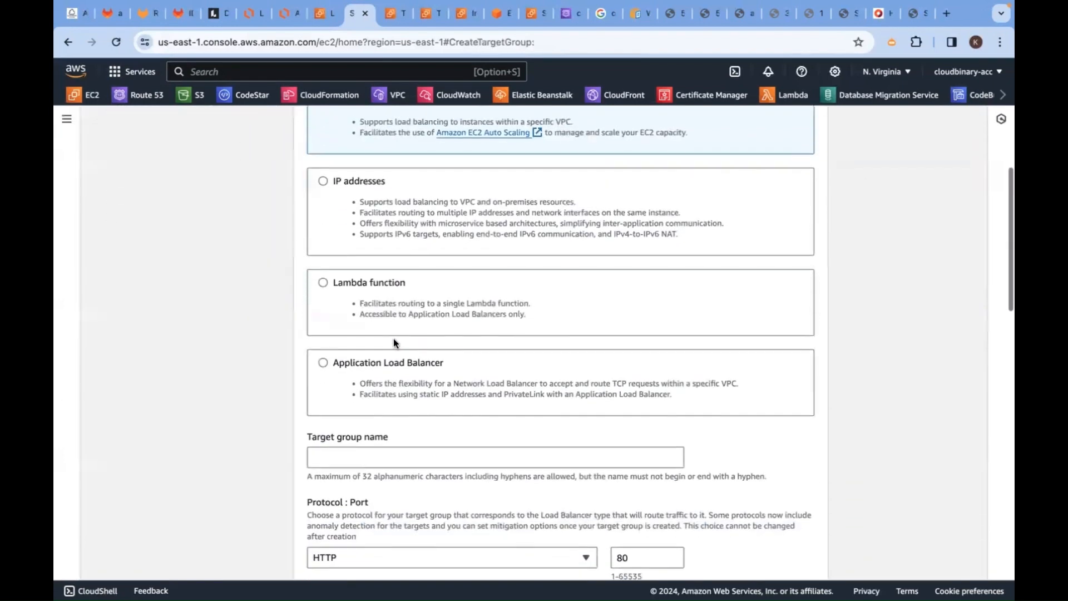
scroll(377, 272, up, 2)
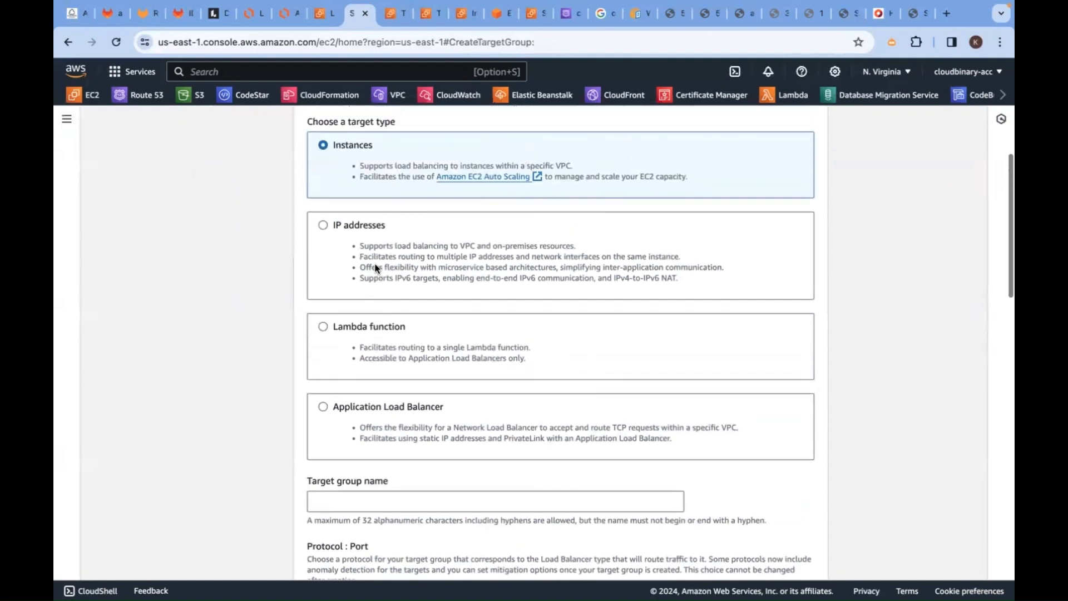
Try the IP addresses, Lambda function and Application Load Balancer target types, and settle on Instances.
click(358, 231)
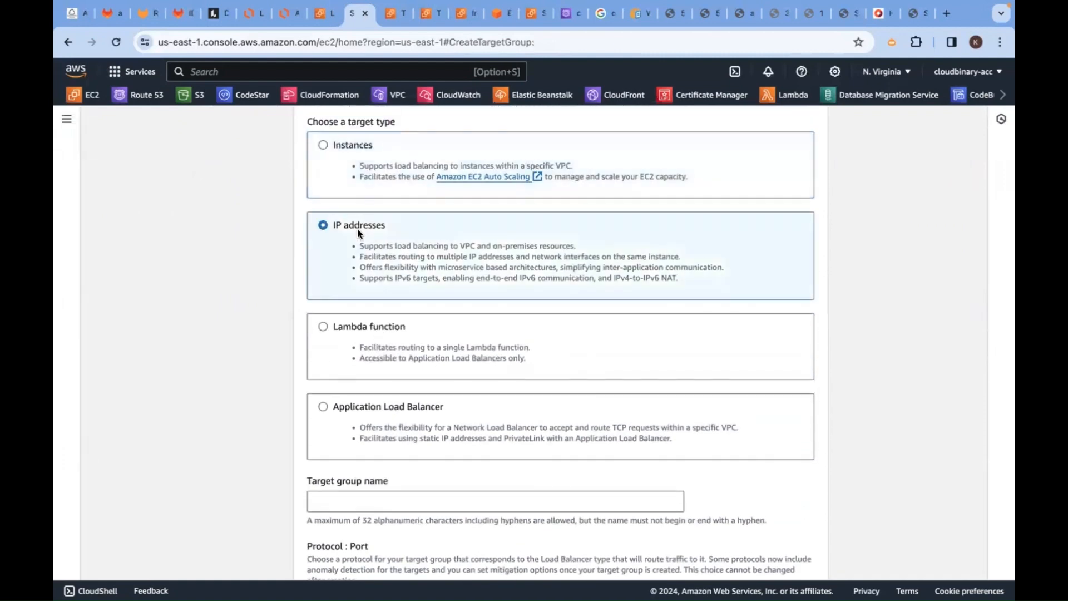
click(357, 145)
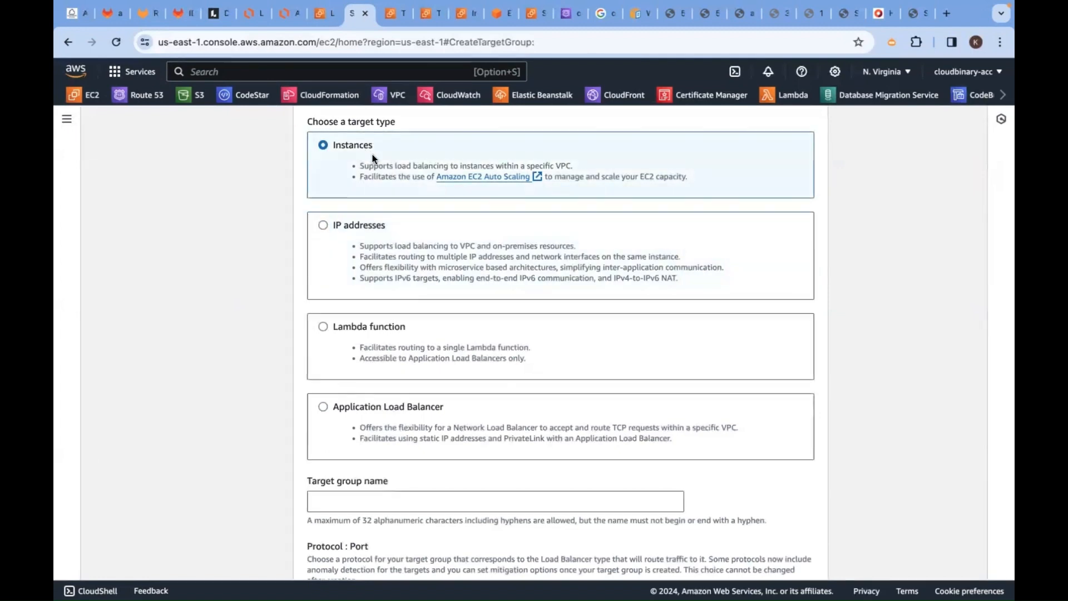
click(377, 330)
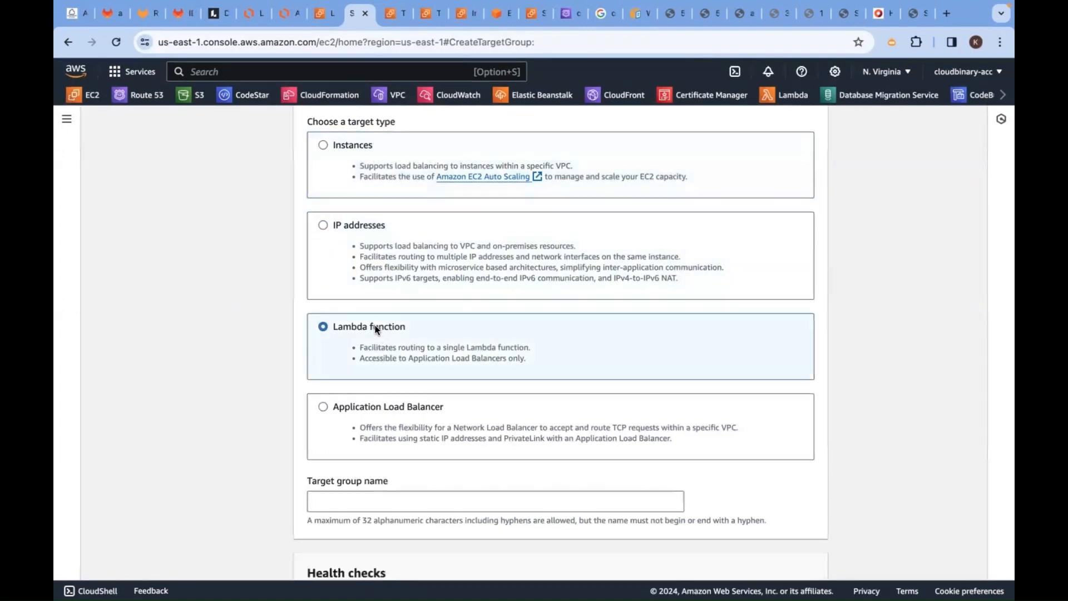
scroll(390, 329, down, 3)
click(336, 287)
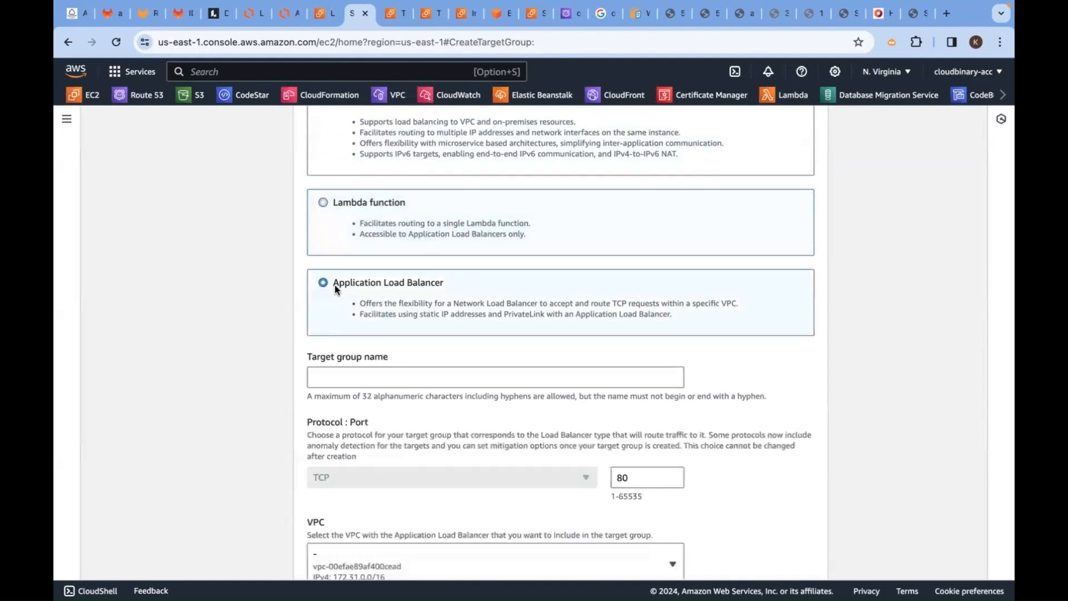
scroll(337, 287, up, 5)
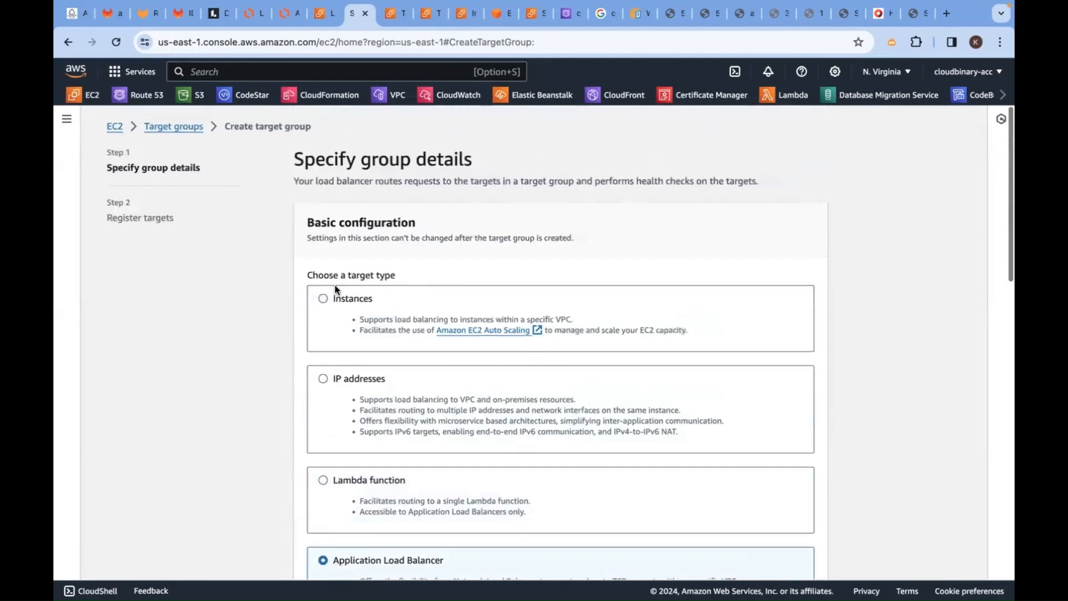
click(343, 302)
Name the target group NLBTGDEMO and review the protocol choices, keeping TCP on port 80.
scroll(473, 383, down, 7)
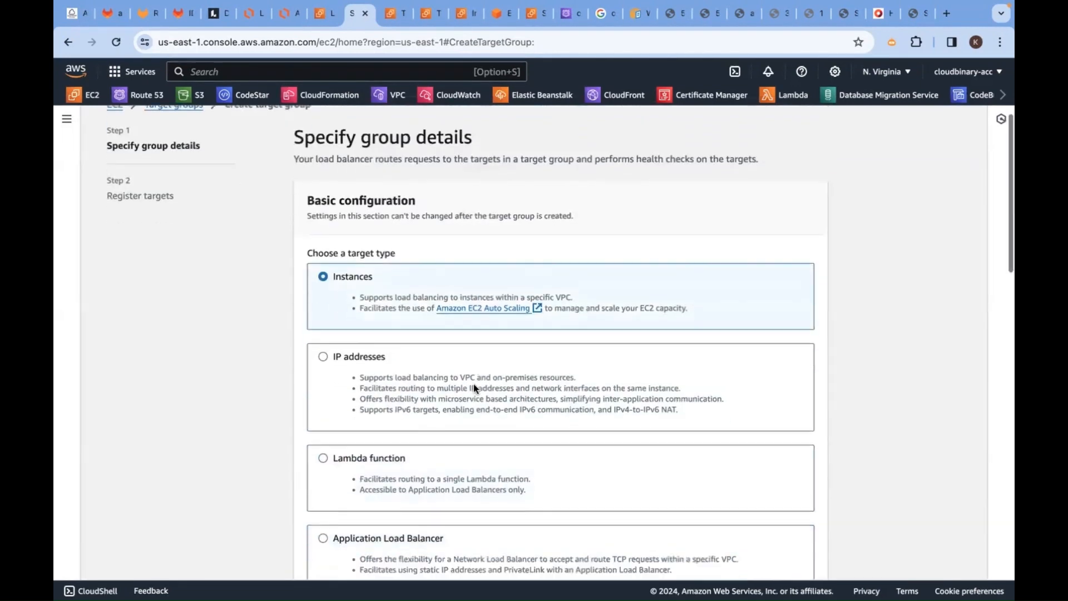
click(345, 300)
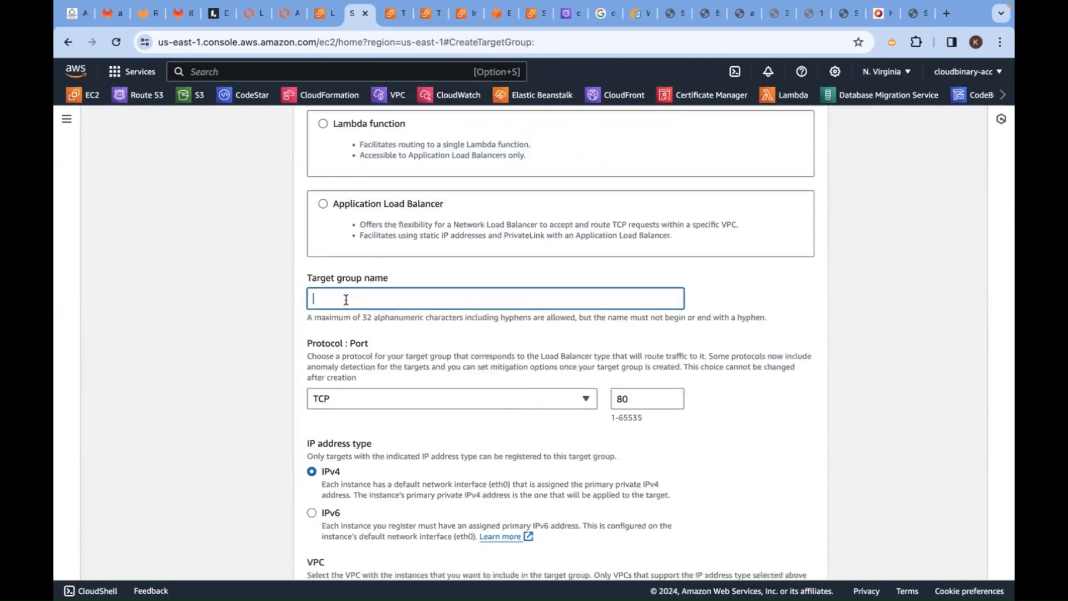
text(NLBTGDEMO)
scroll(429, 431, down, 3)
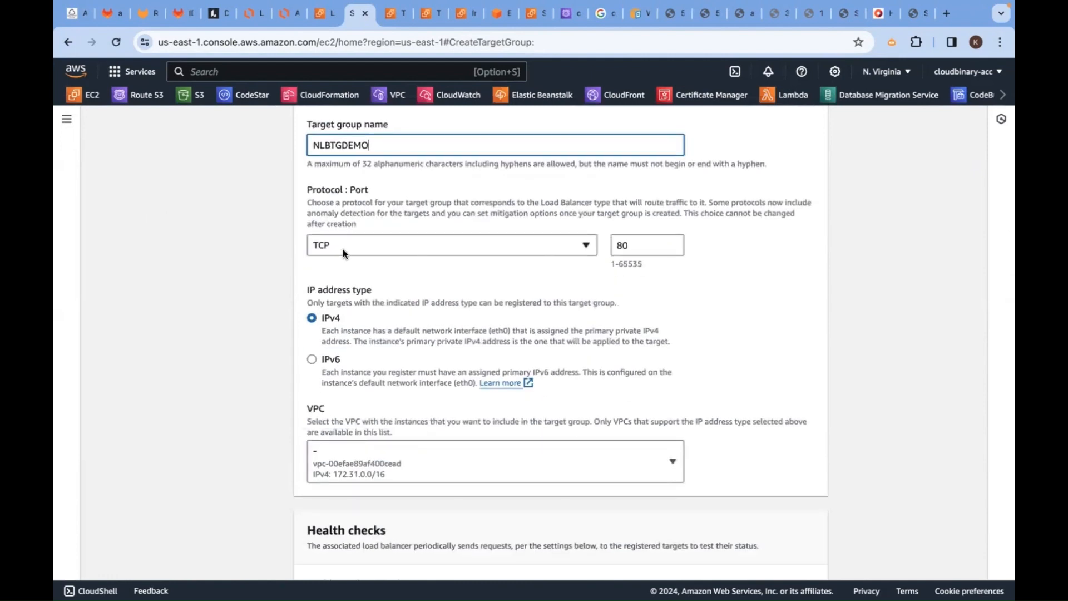
click(581, 246)
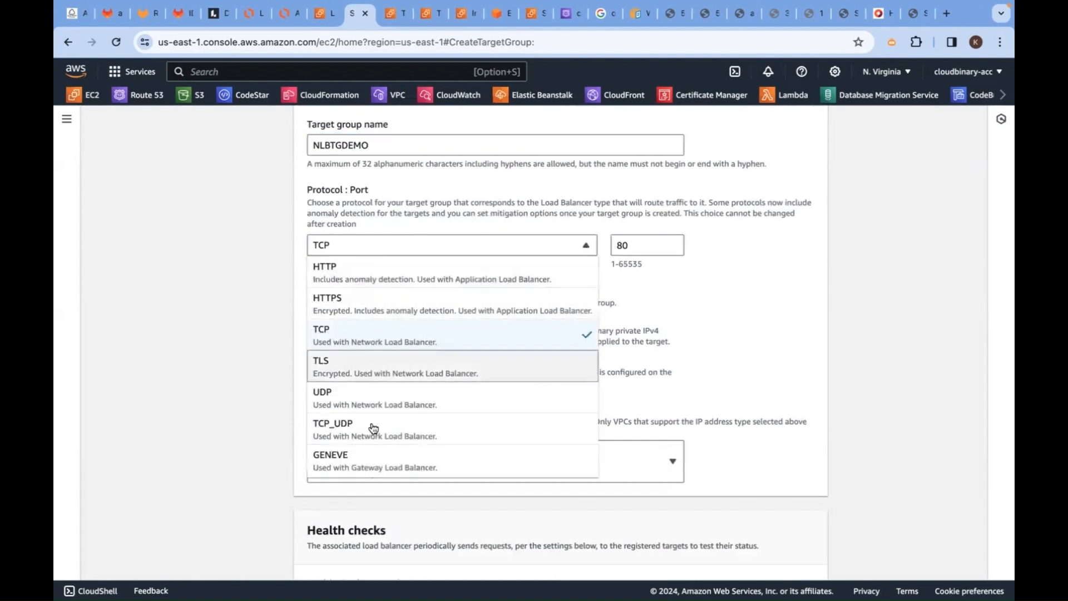
click(249, 270)
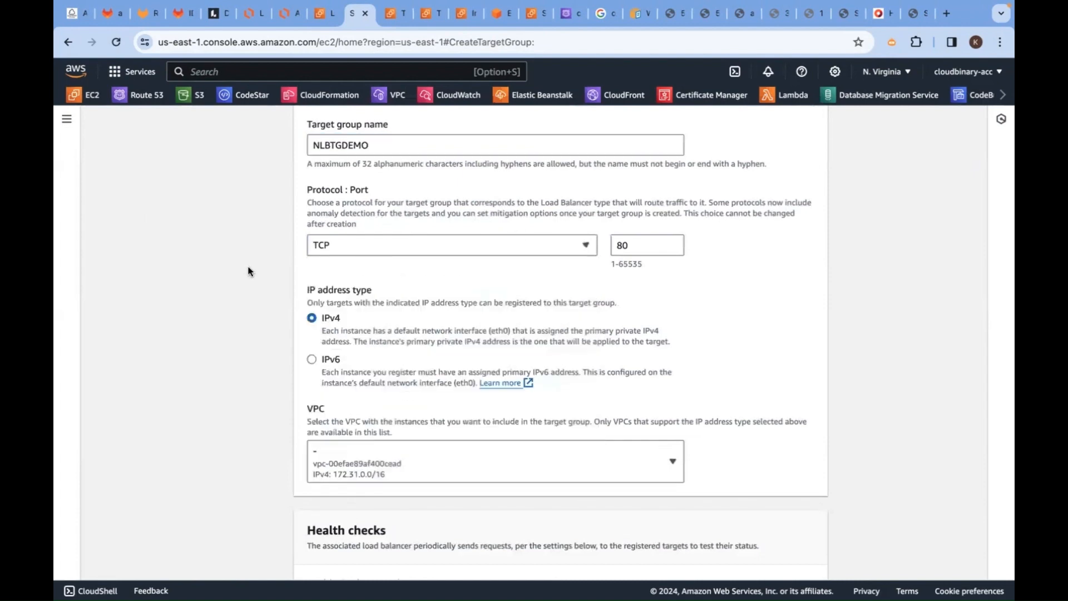
Expand and review the advanced health check settings, keep the defaults and proceed to target registration.
scroll(556, 292, down, 3)
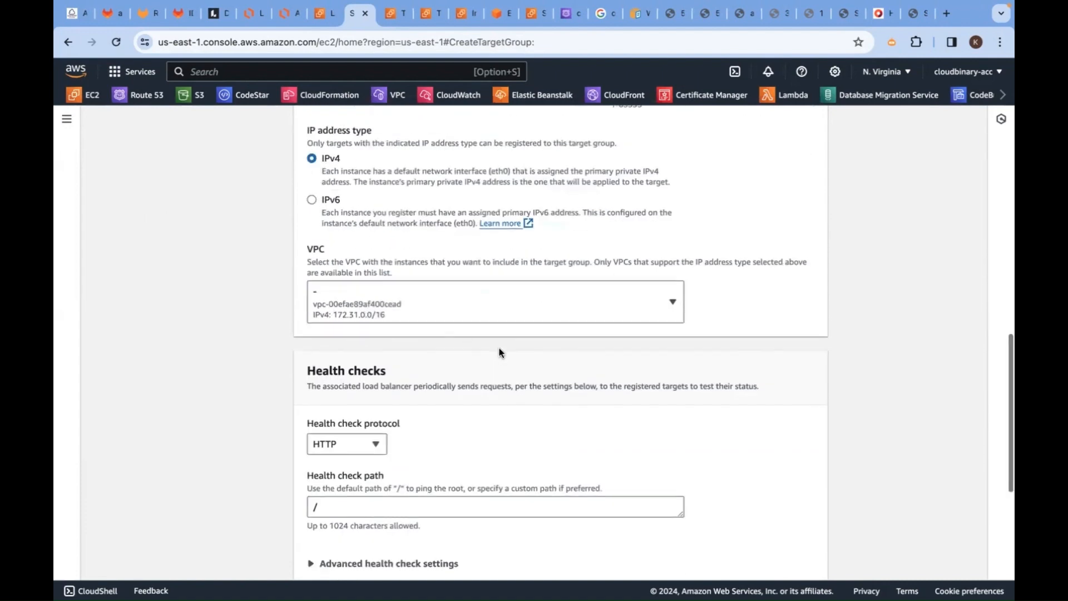
scroll(501, 353, down, 3)
click(365, 360)
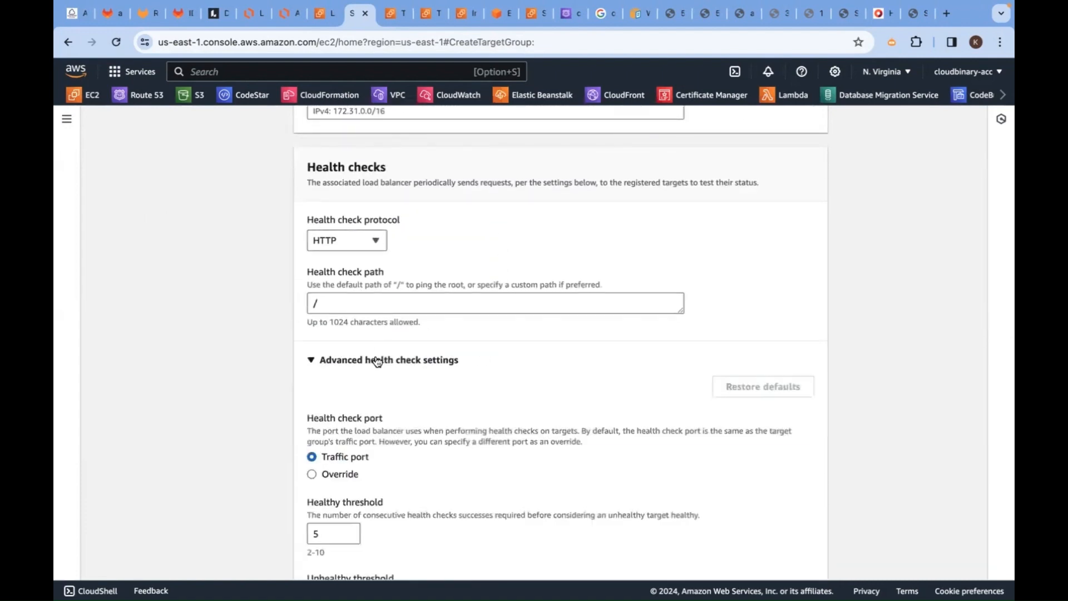
scroll(527, 381, down, 2)
scroll(527, 382, down, 2)
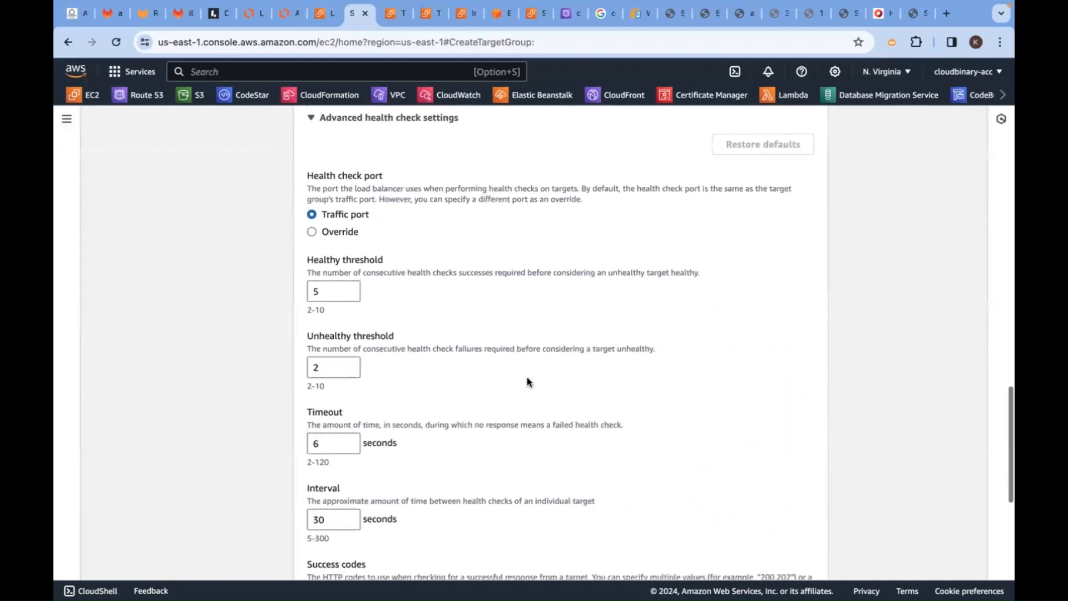
scroll(527, 381, down, 5)
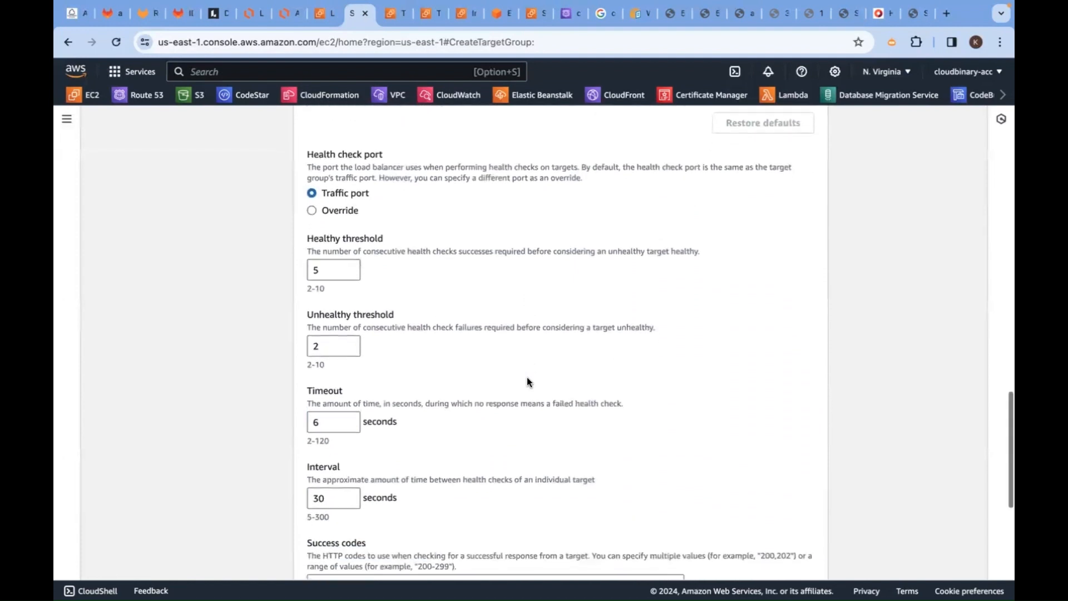
click(803, 562)
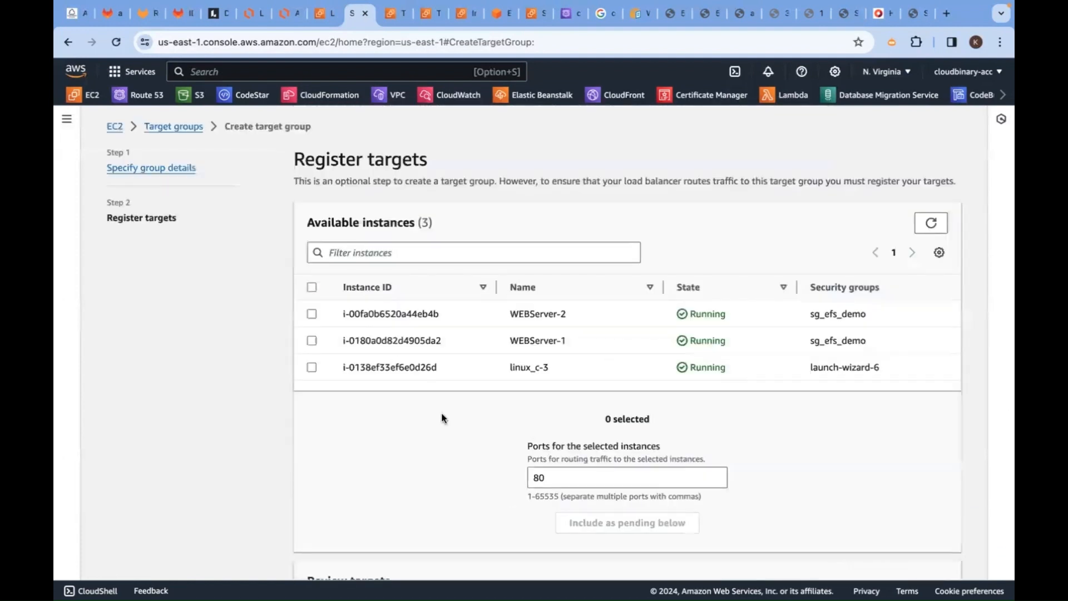
Add WEBServer-1 and WEBServer-2 as pending targets on port 80 and create the target group.
click(313, 340)
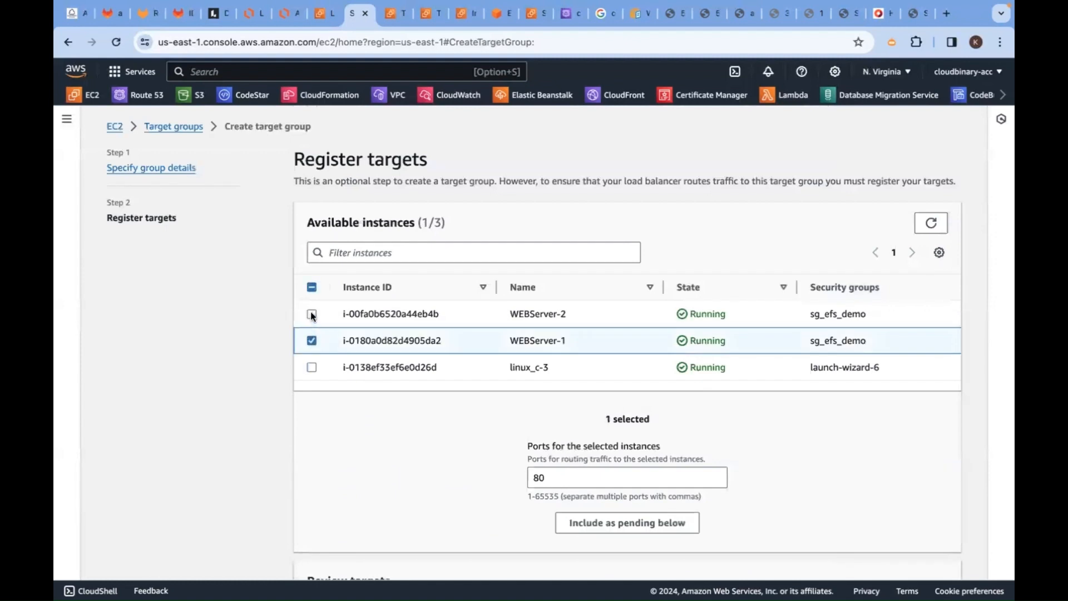
click(312, 315)
scroll(557, 450, down, 3)
click(644, 381)
scroll(645, 376, down, 2)
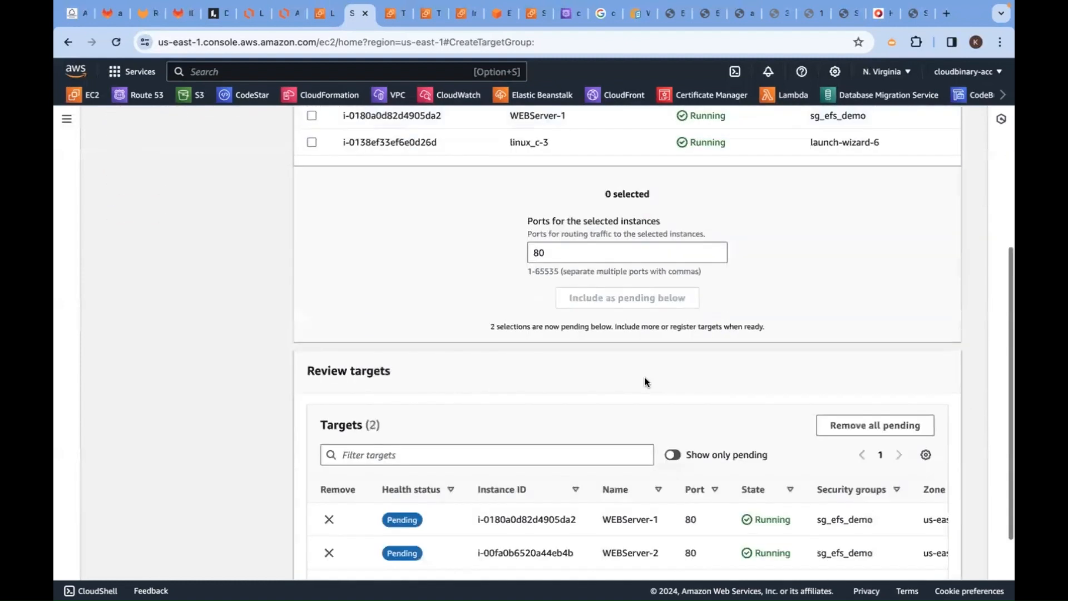
scroll(645, 381, down, 2)
click(896, 555)
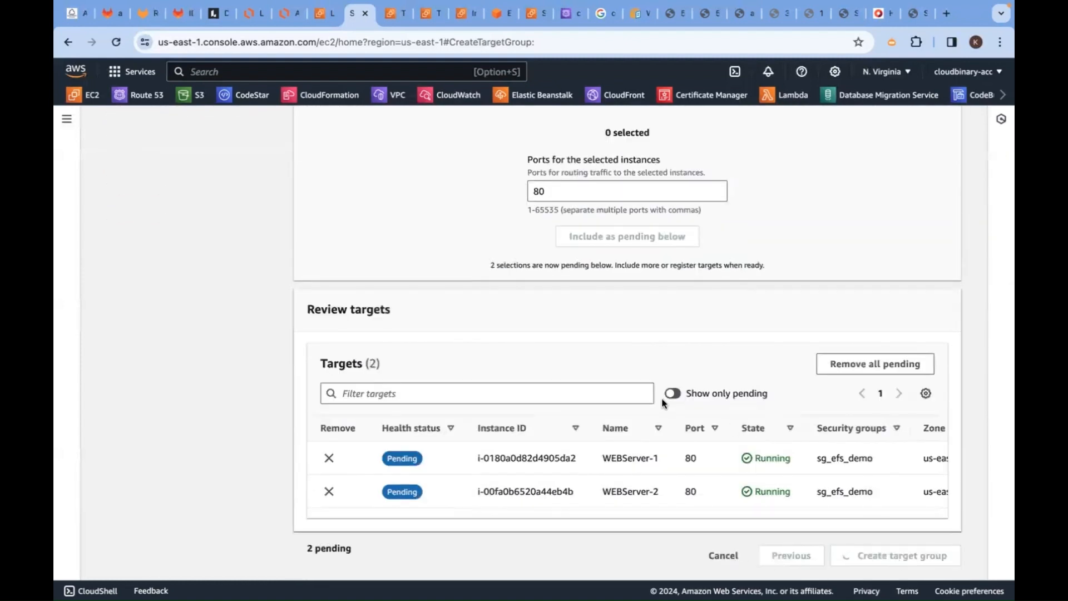
Review the NLBTGDEMO target group's details and check its entry in the target groups list.
scroll(662, 400, down, 5)
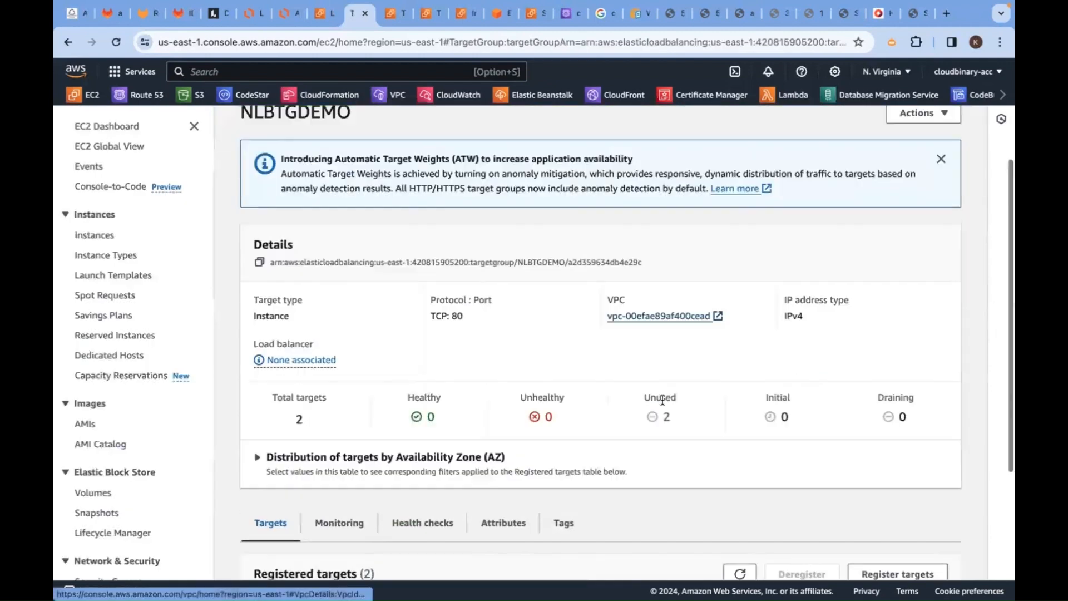
scroll(662, 400, up, 5)
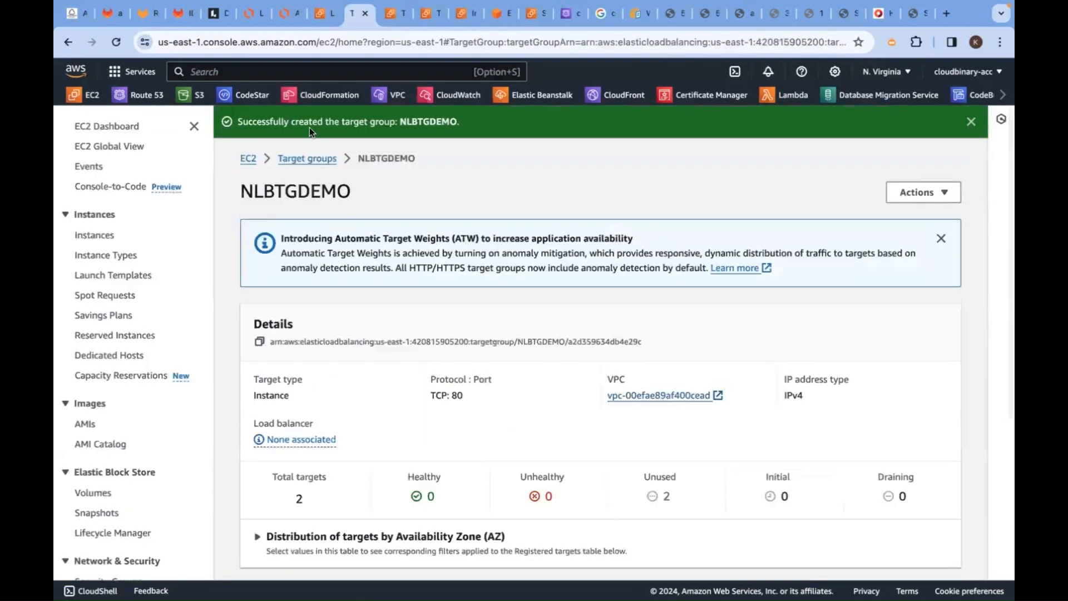
click(320, 161)
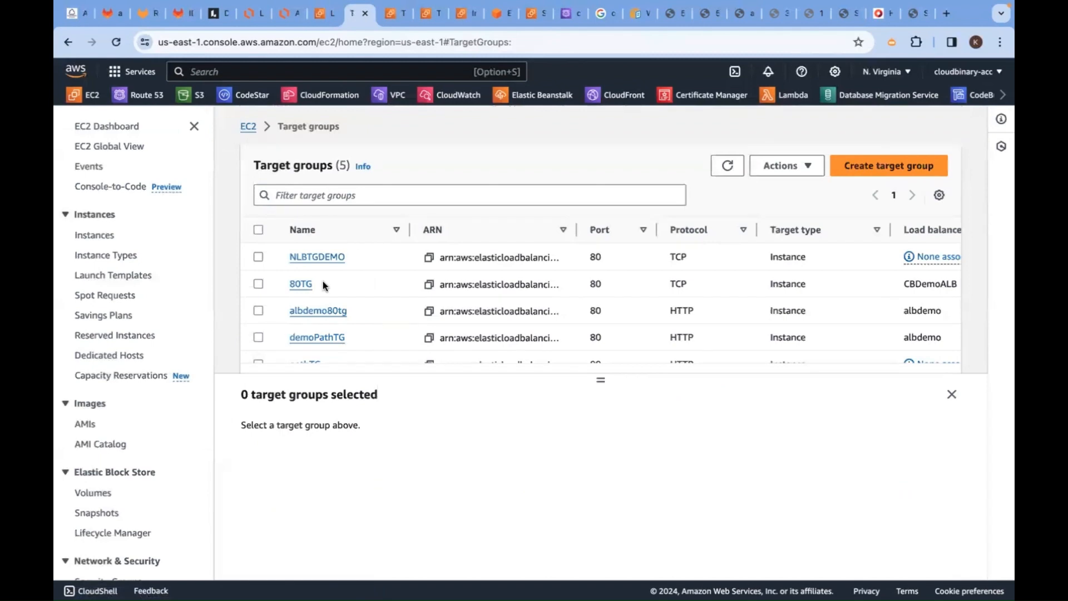
click(317, 257)
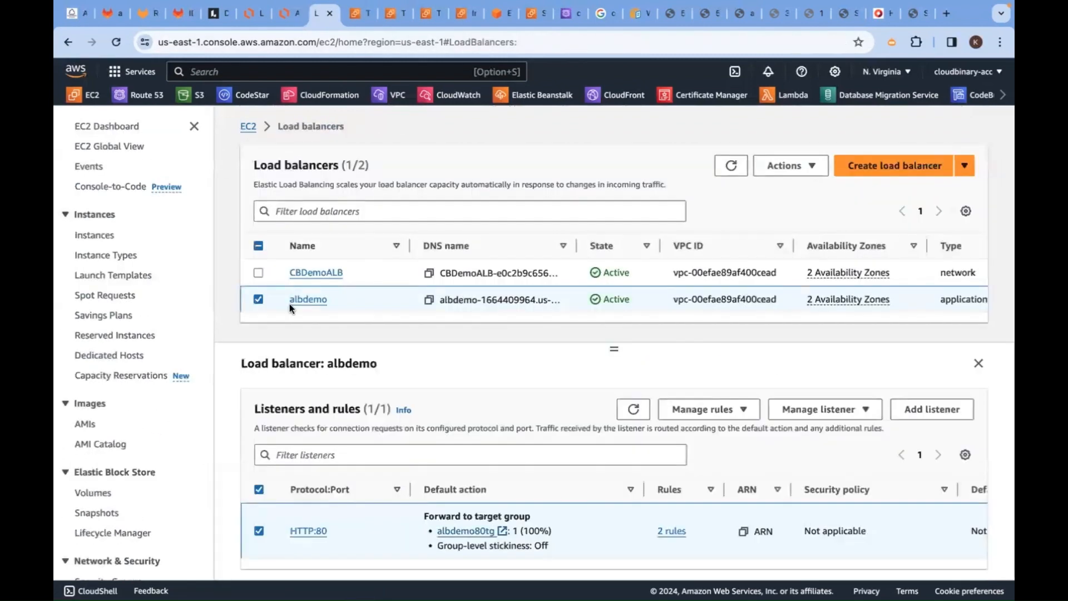
Start creating a new load balancer of the Network Load Balancer type.
click(884, 165)
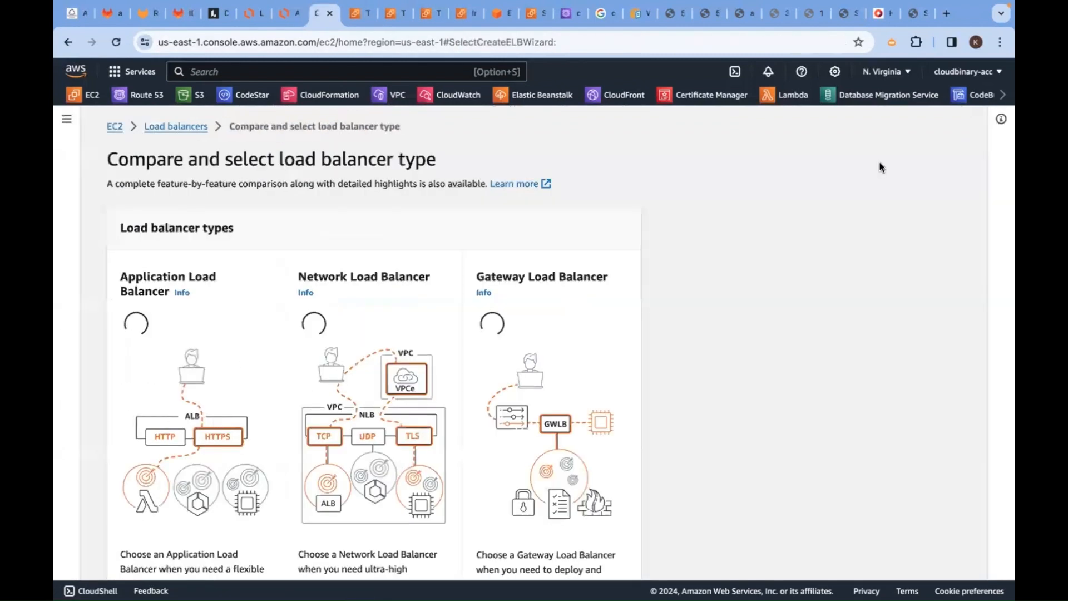
scroll(344, 337, down, 4)
click(330, 484)
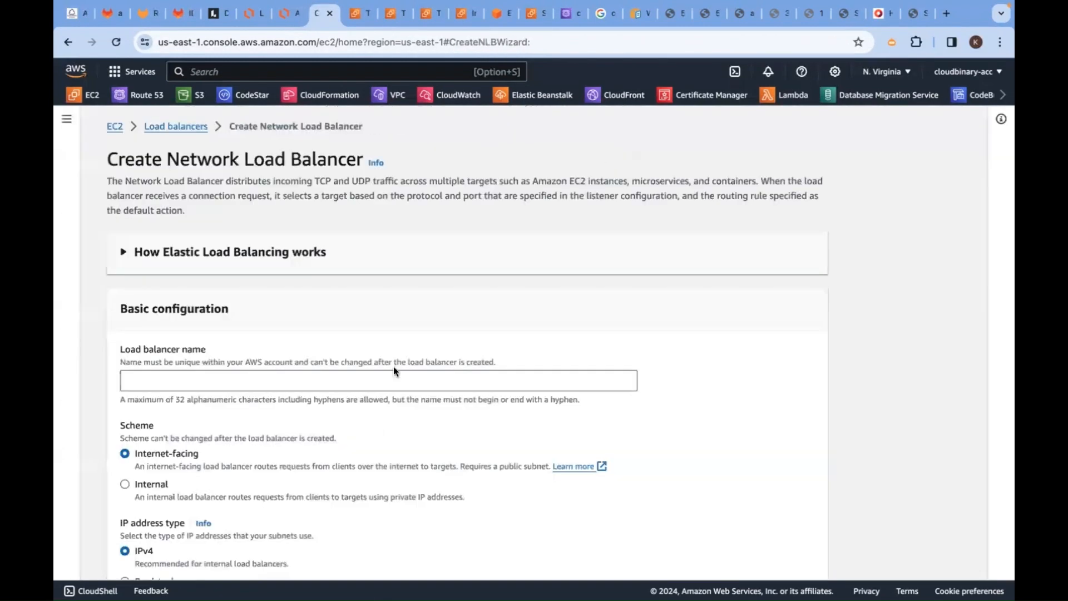
Expand the explanation of how Elastic Load Balancing works and examine the network load balancer diagram.
click(128, 252)
scroll(459, 313, down, 2)
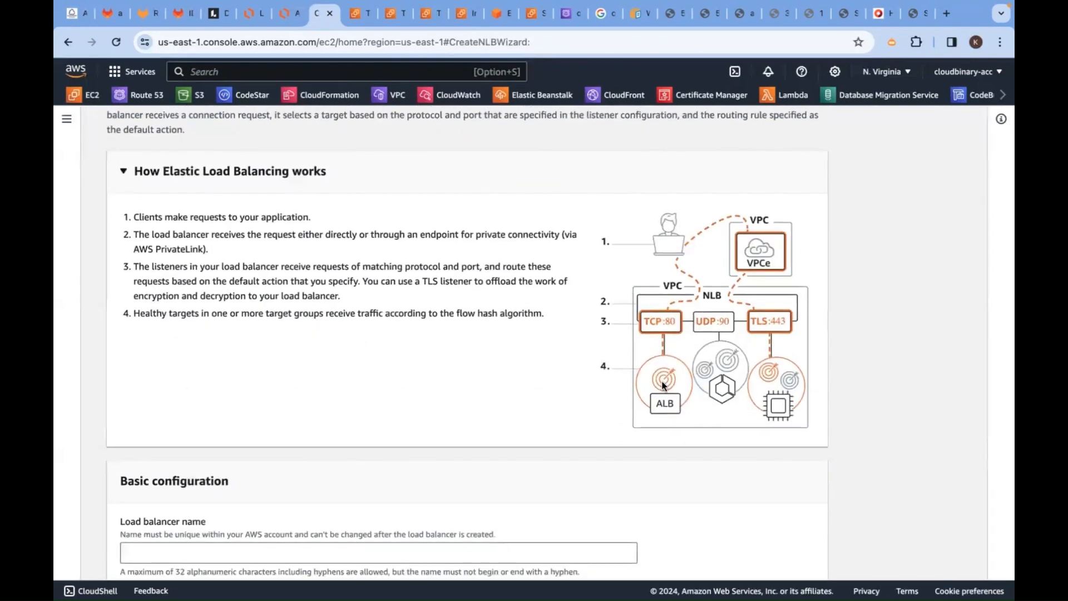
scroll(670, 386, down, 1)
scroll(737, 349, up, 2)
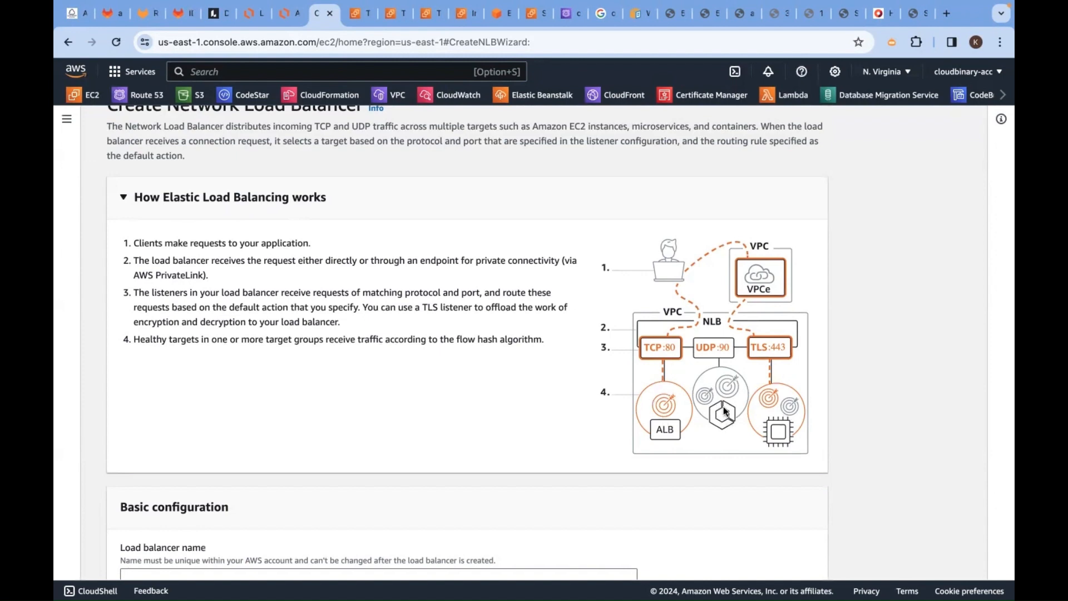
Name the network load balancer NLBDEMO.
scroll(573, 418, down, 6)
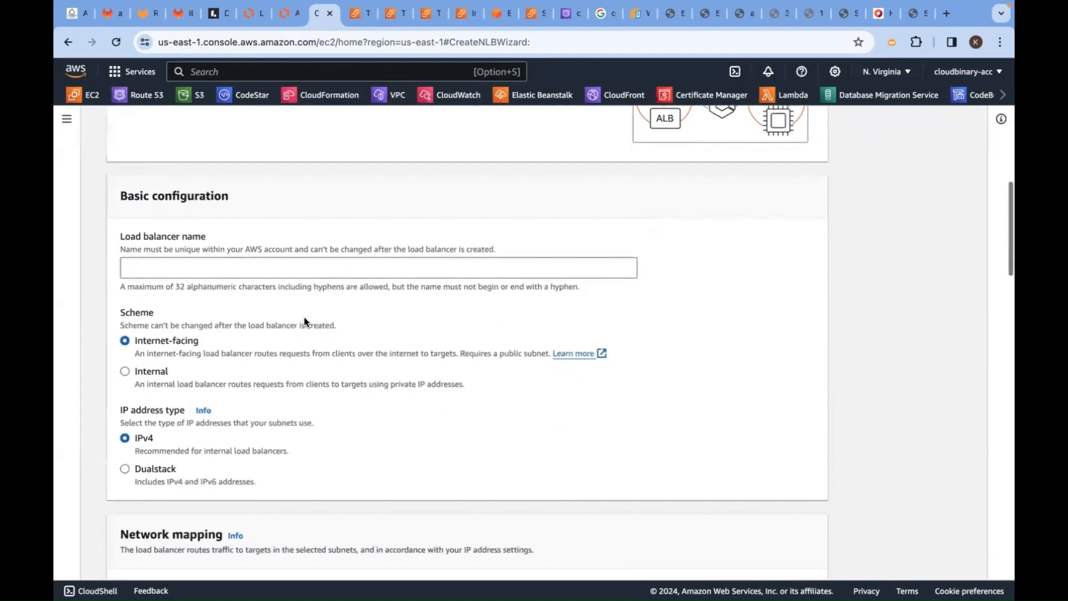
click(191, 270)
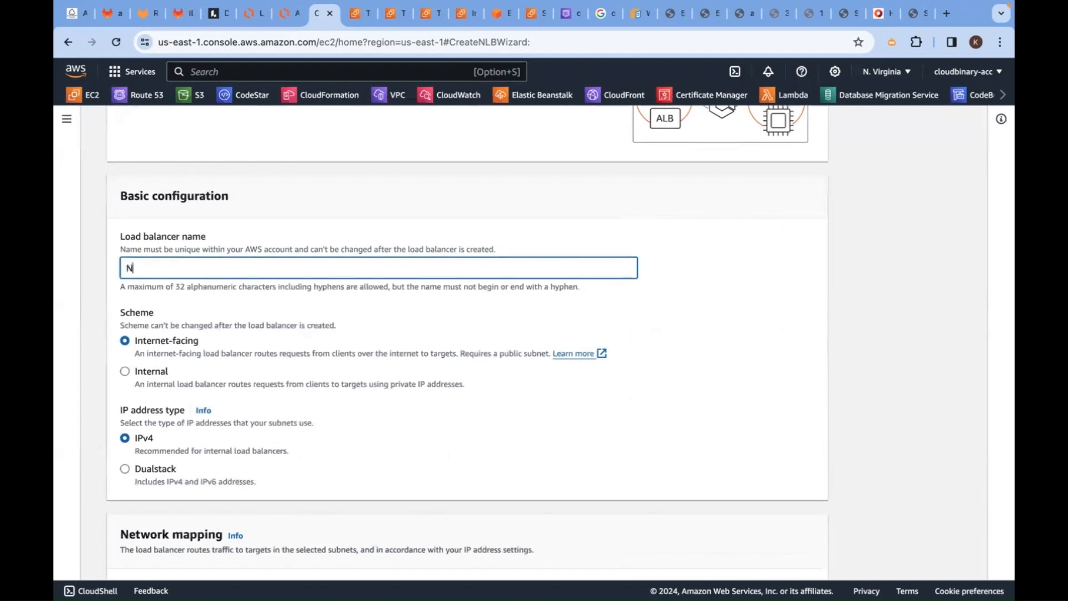
text(n)
text(NLB)
text(D)
text(EMO)
Check the Availability Zones of the two WEBServer instances and return to the load balancer's network mapping.
scroll(245, 325, down, 3)
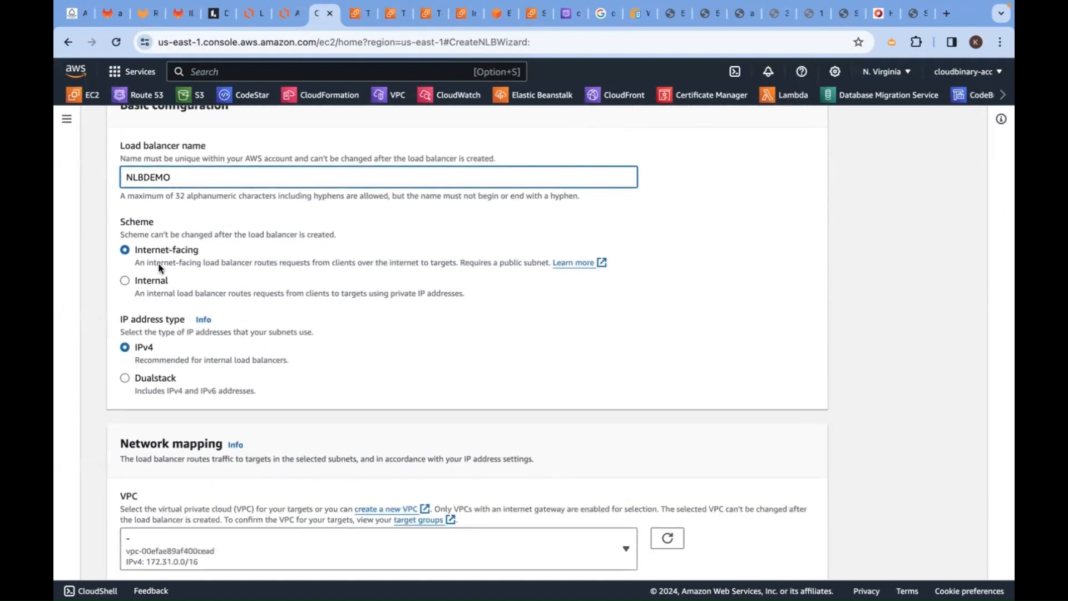
scroll(334, 416, down, 3)
scroll(332, 417, down, 5)
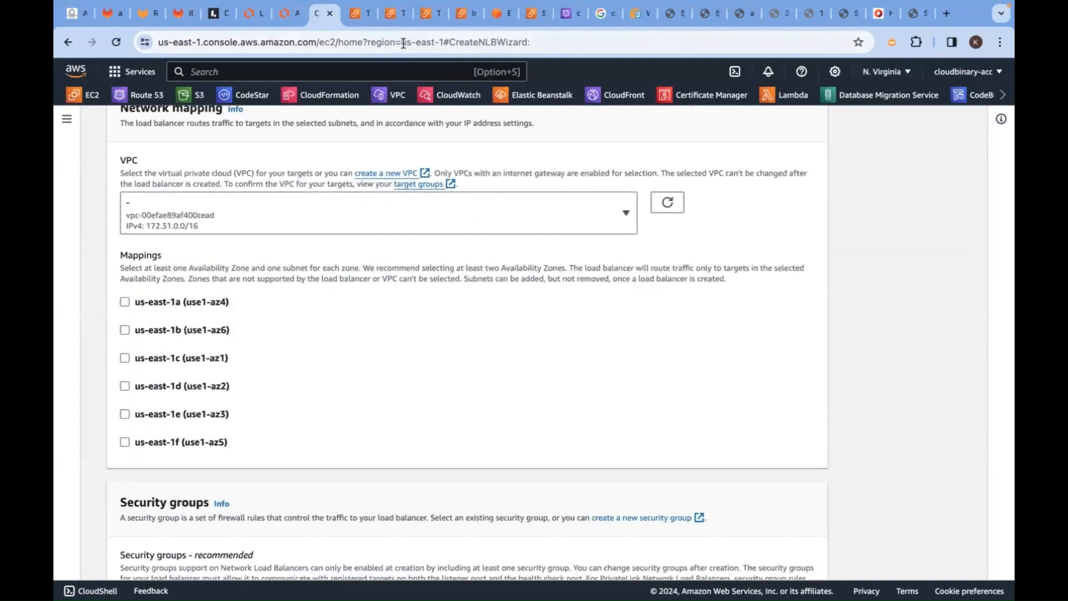
click(533, 17)
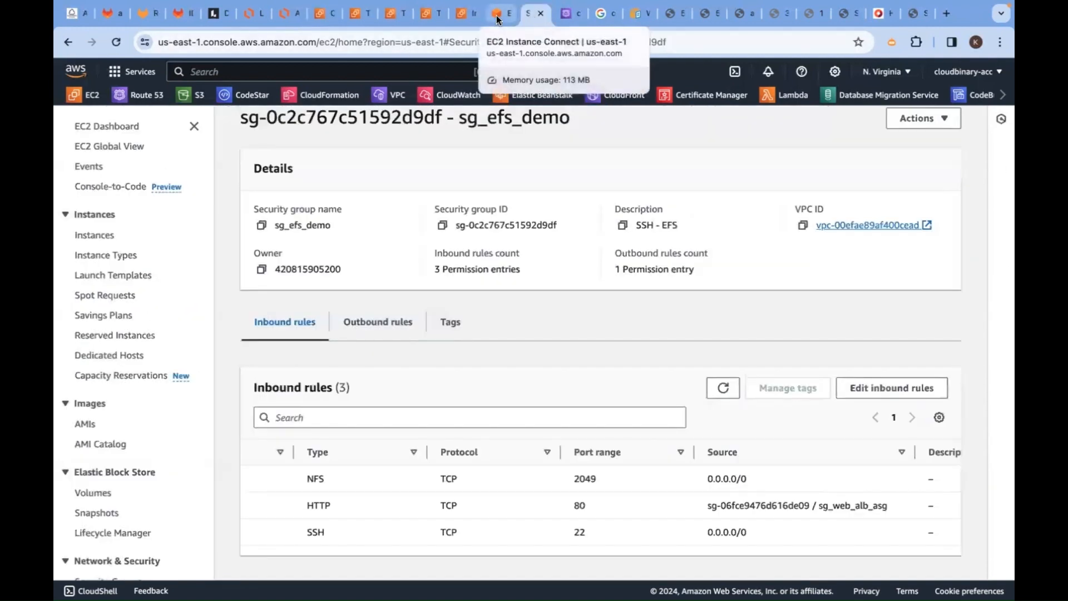
click(498, 13)
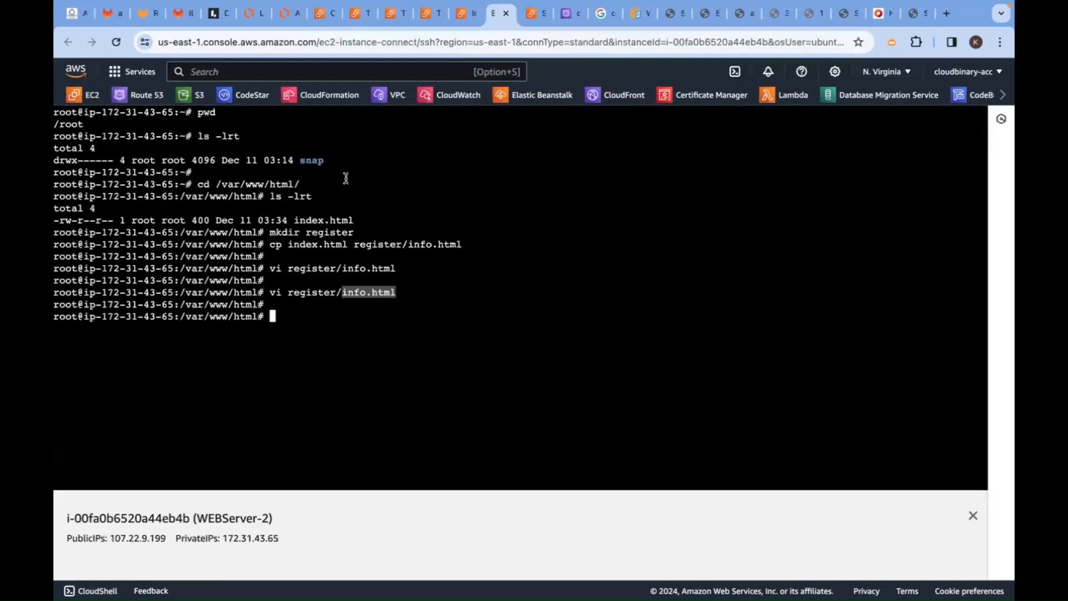
click(465, 13)
scroll(755, 245, right, 10)
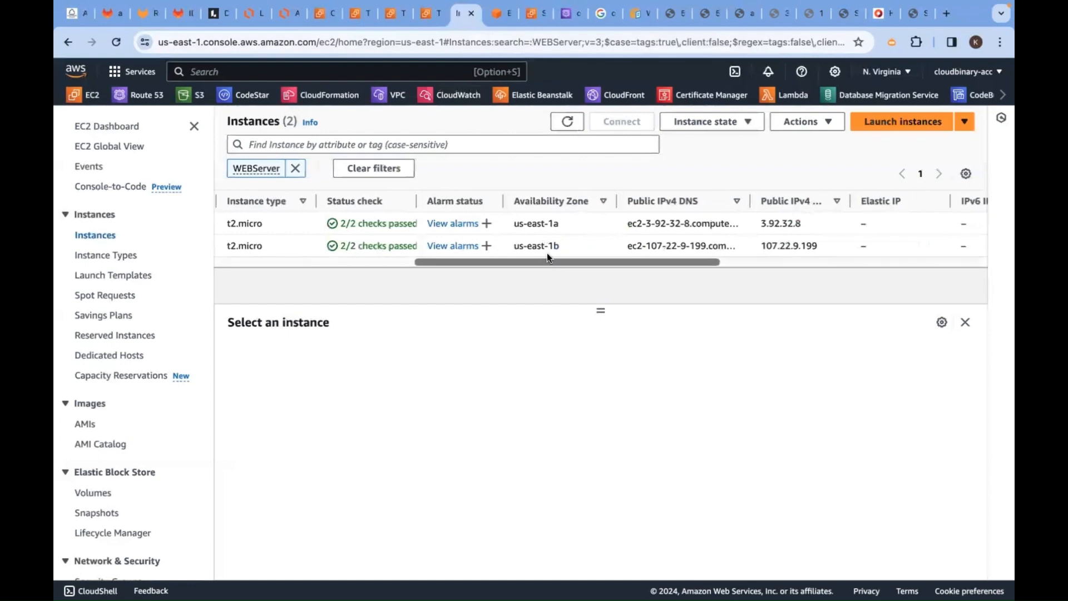
click(323, 14)
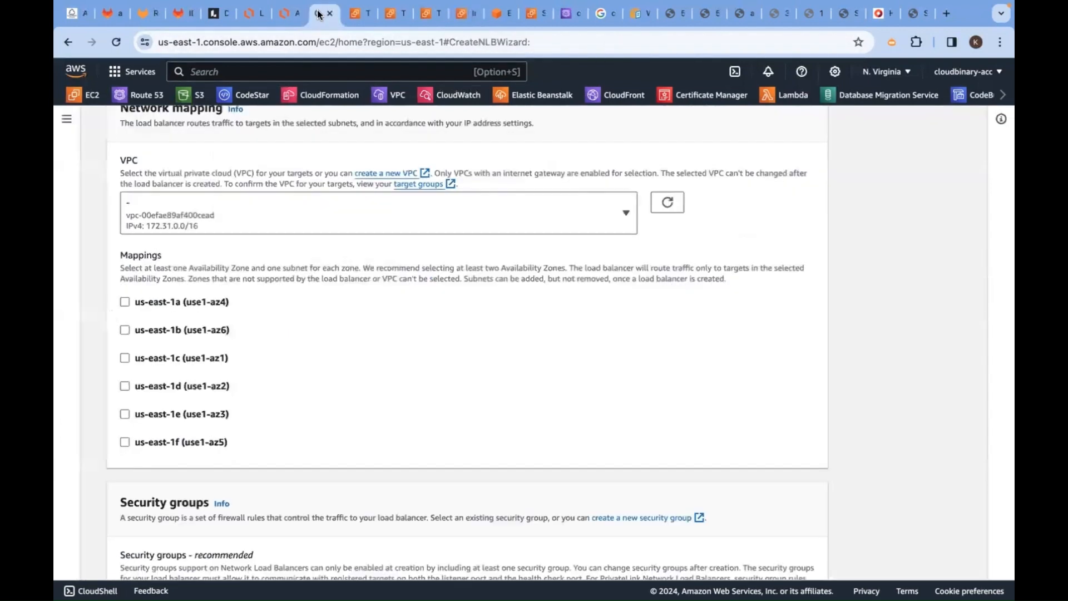
Map the load balancer to us-east-1a and us-east-1b, keeping the IPv4 addresses assigned by AWS.
click(126, 302)
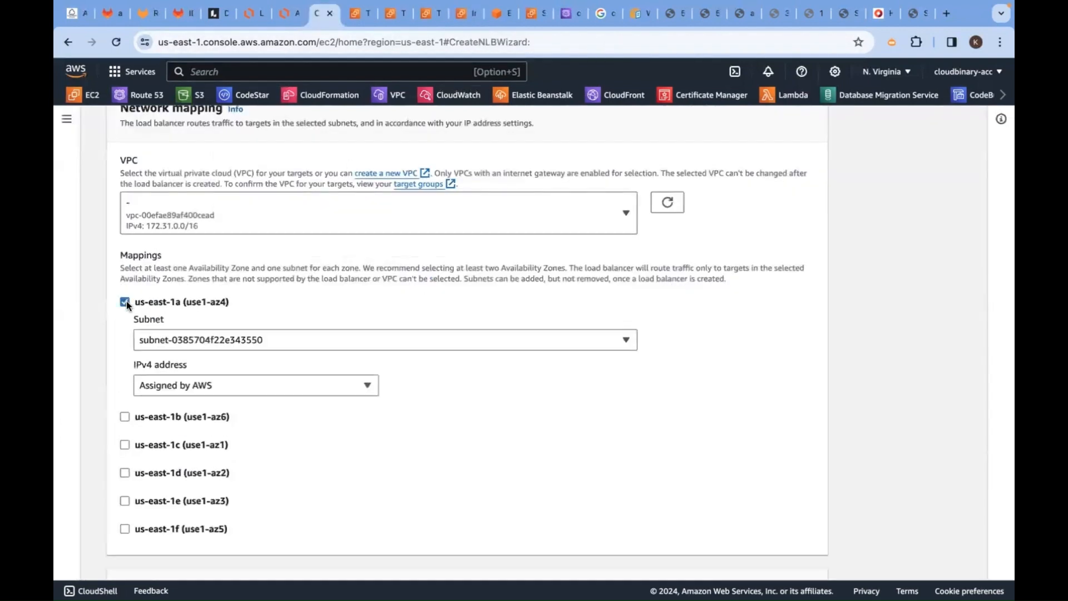
click(187, 394)
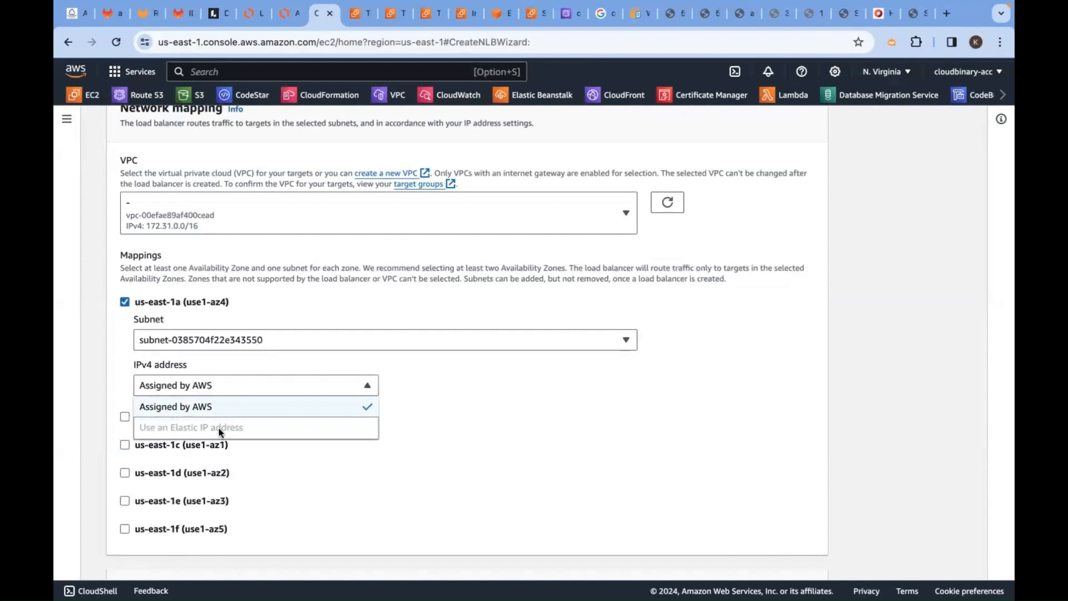
click(97, 359)
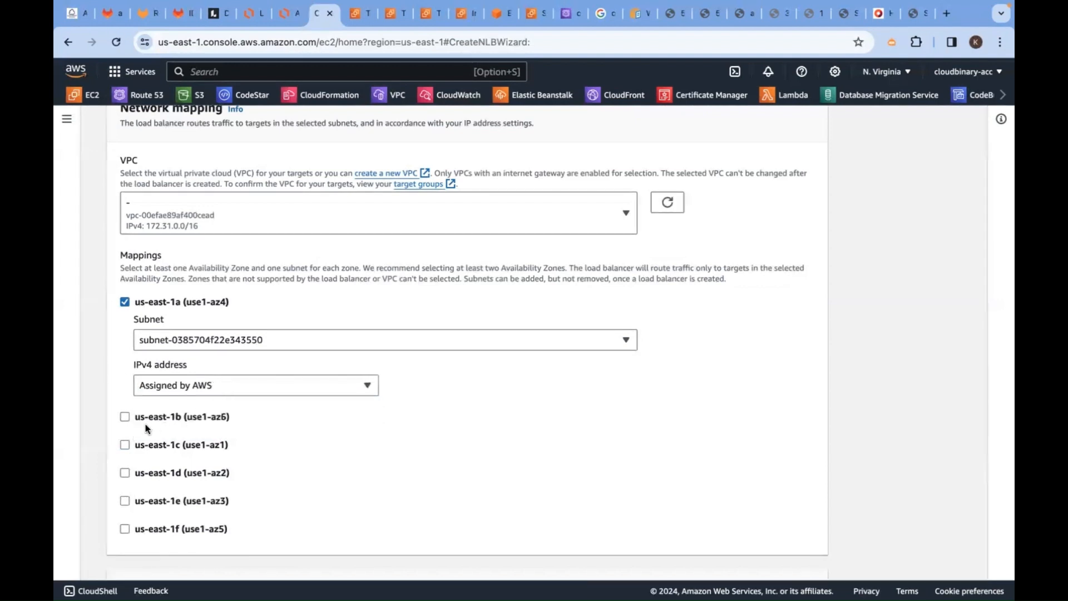
click(125, 417)
scroll(382, 461, down, 2)
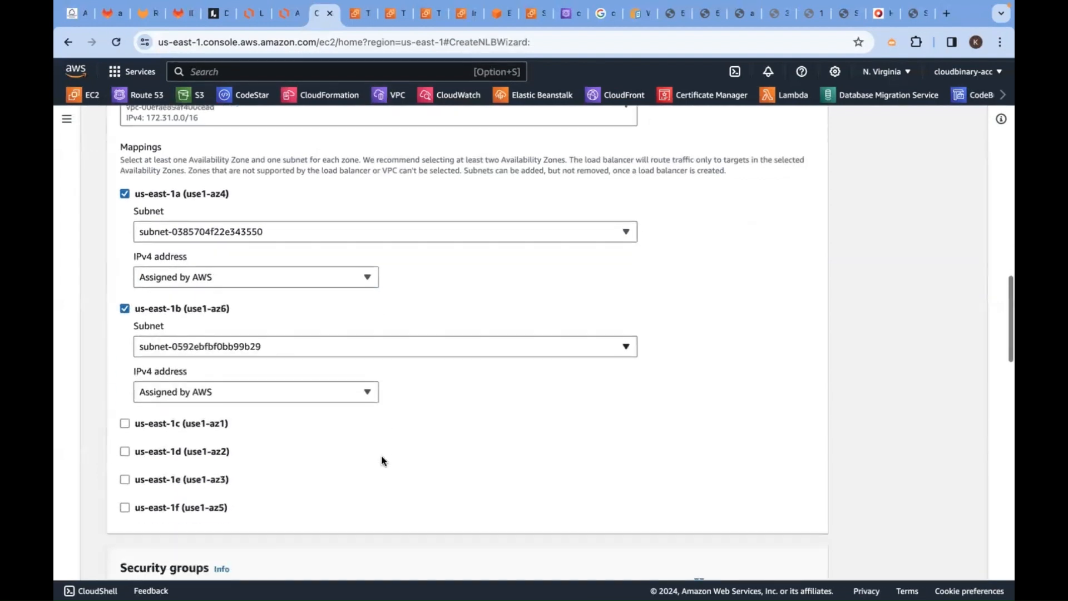
scroll(382, 456, down, 1)
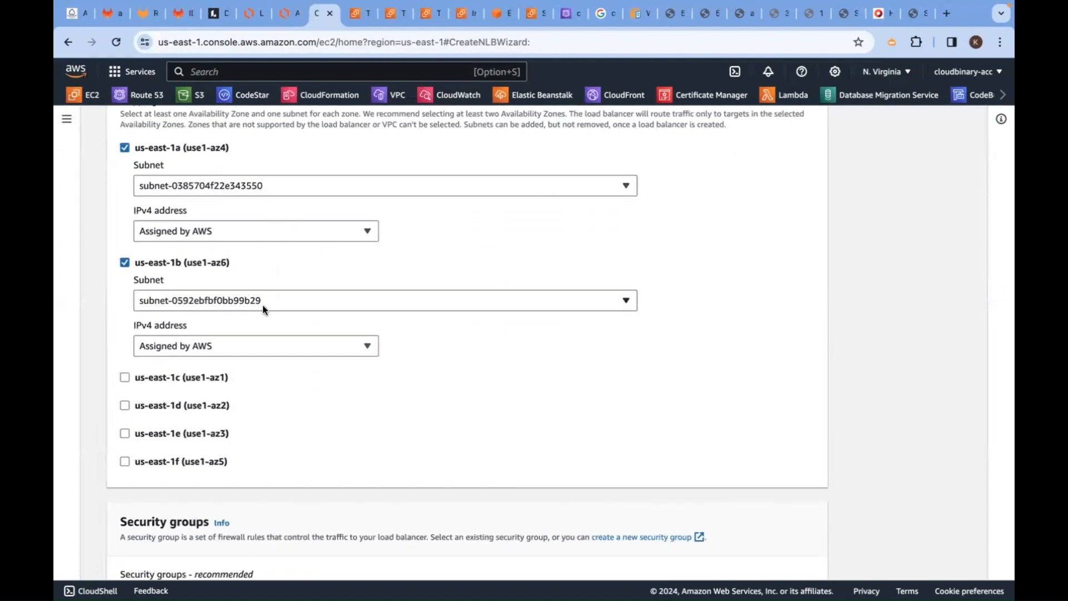
scroll(464, 412, down, 6)
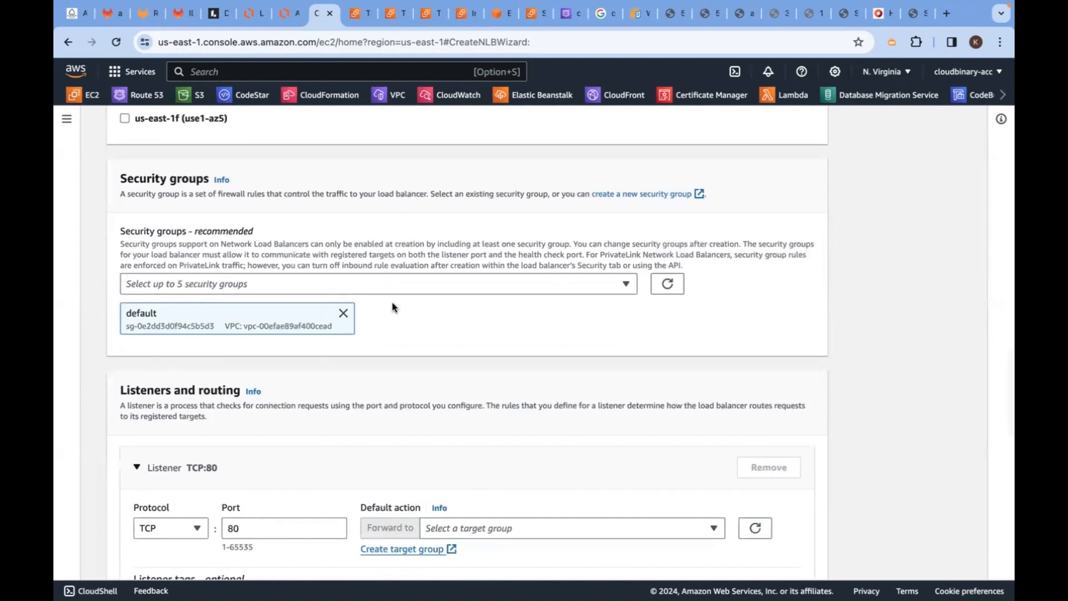
Assign the sg_alb_demo security group to the load balancer and remove the default security group.
click(618, 290)
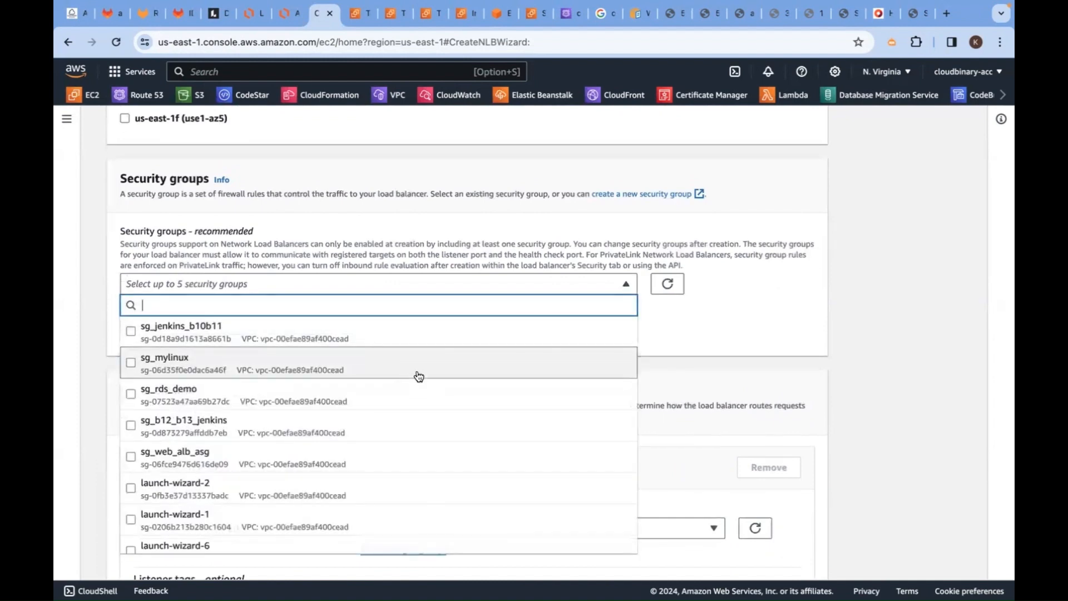
scroll(419, 377, down, 12)
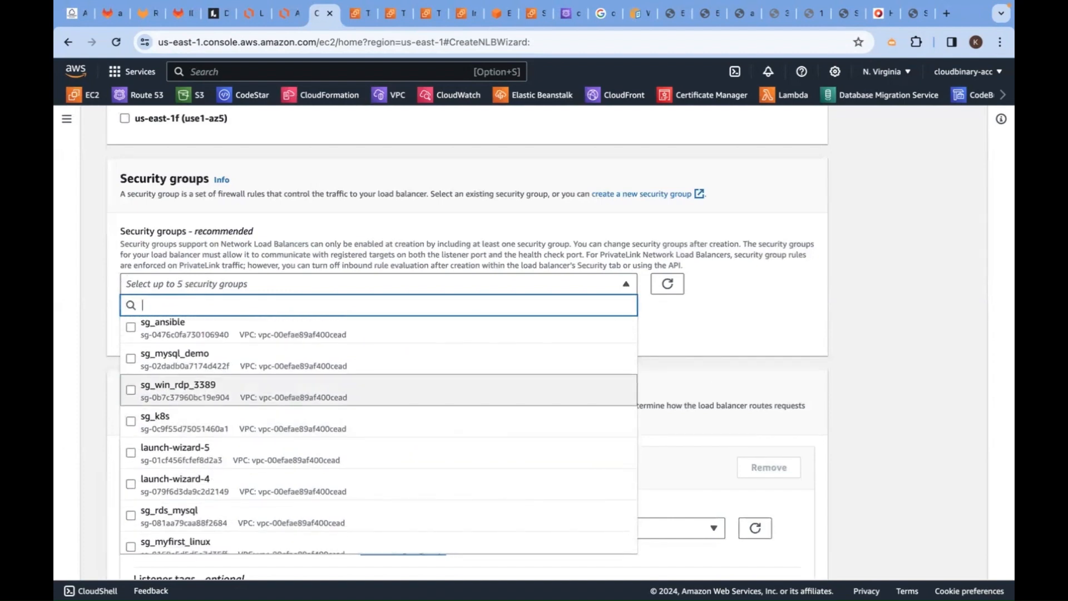
text(sg_alb)
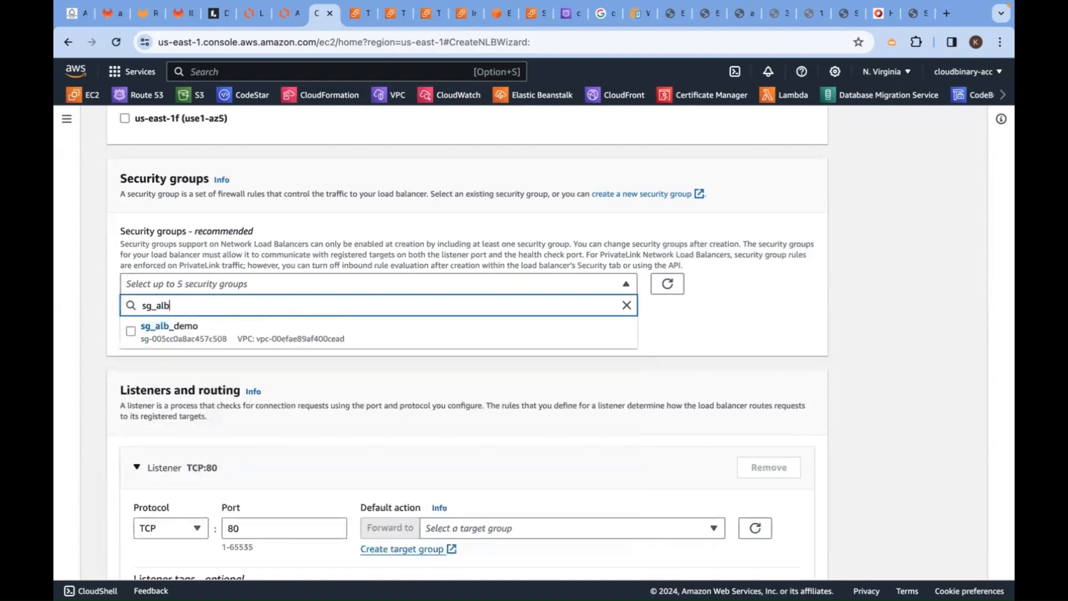
click(249, 336)
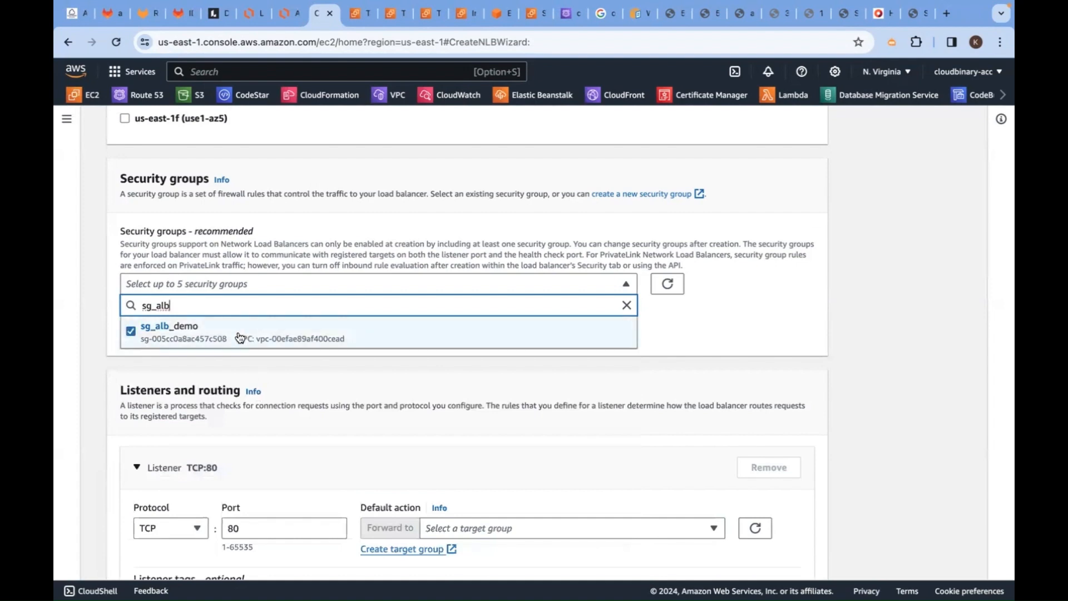
click(99, 326)
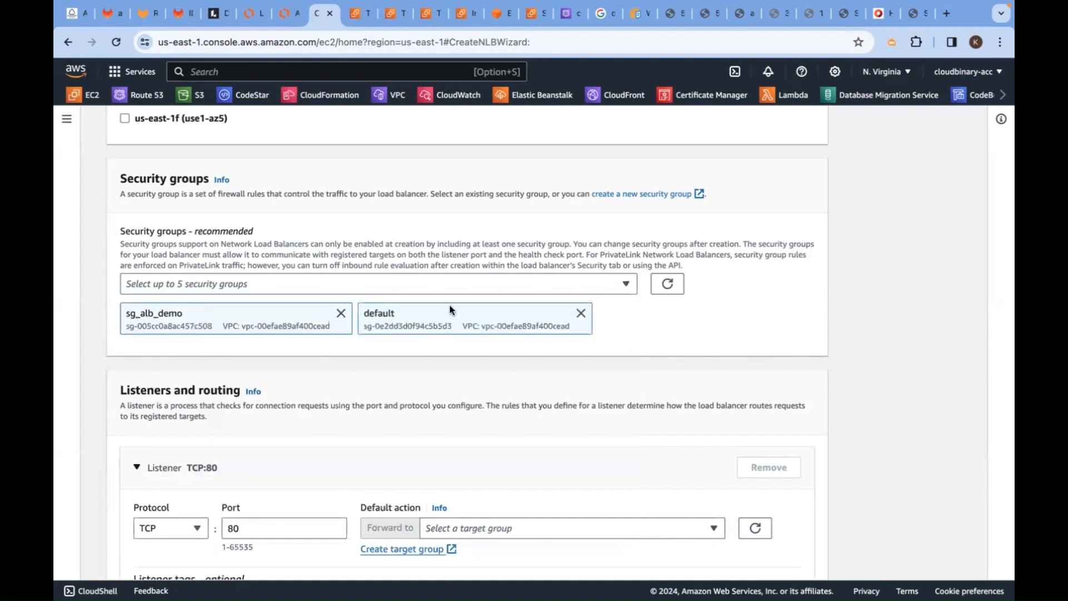
click(581, 313)
scroll(383, 372, down, 3)
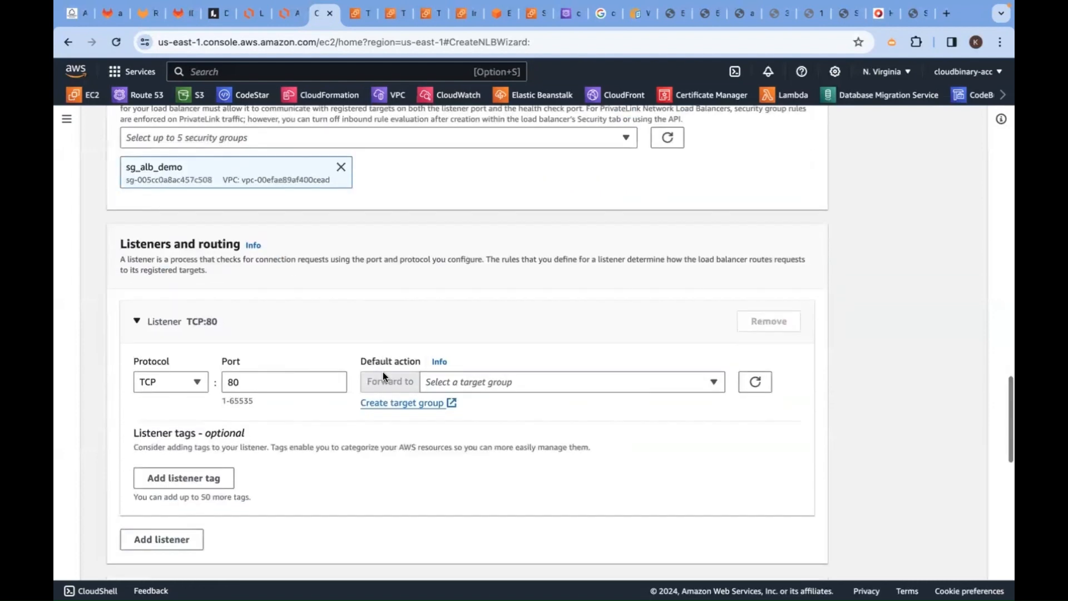
Keep the listener on TCP port 80 and set its default action to forward to the NLBTGDEMO target group.
scroll(383, 372, down, 1)
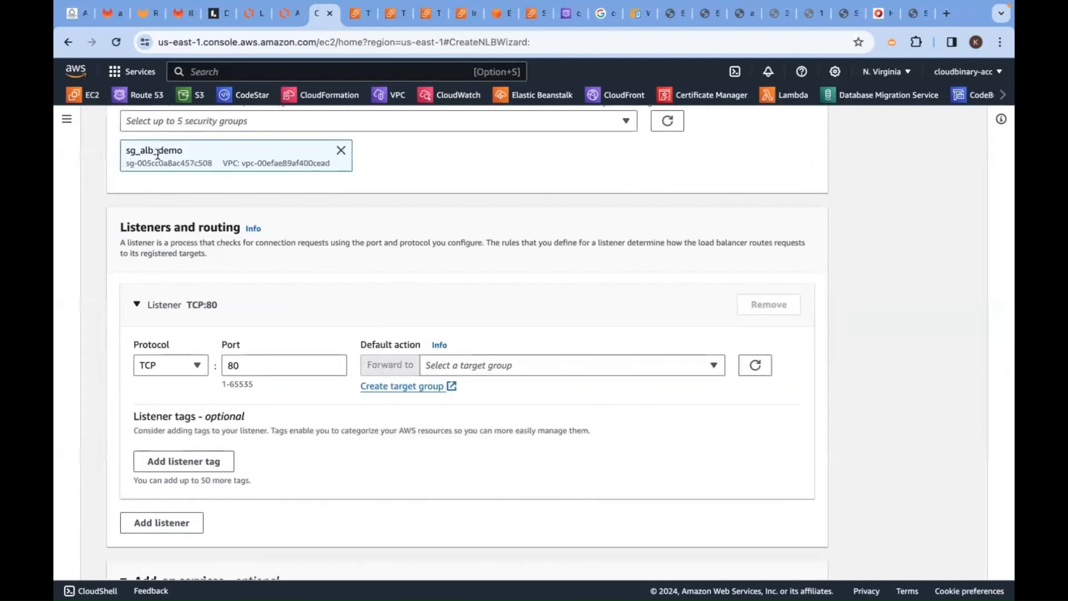
scroll(232, 289, down, 1)
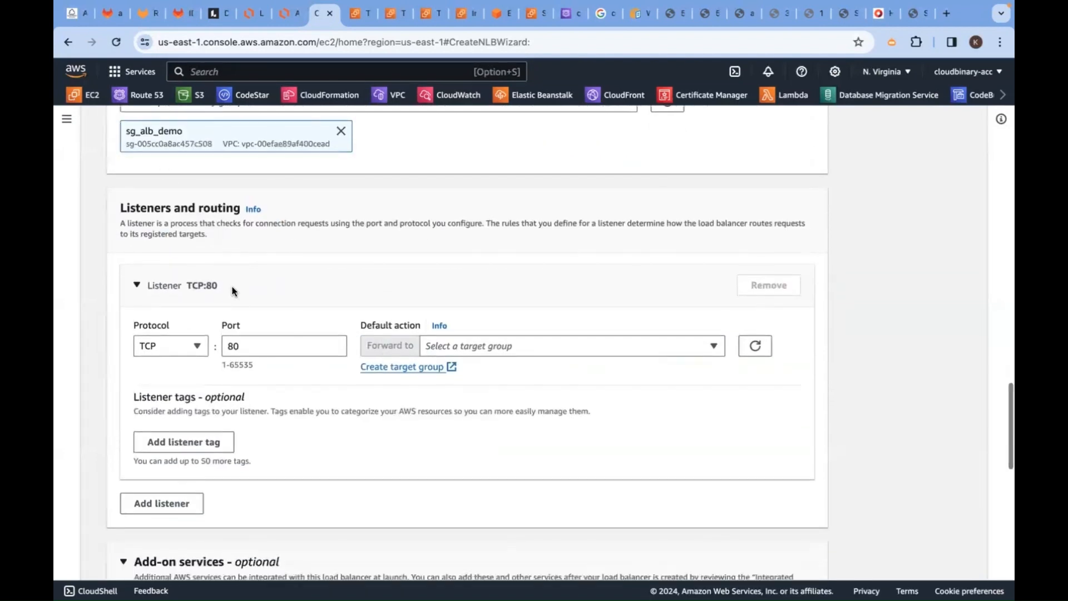
click(188, 351)
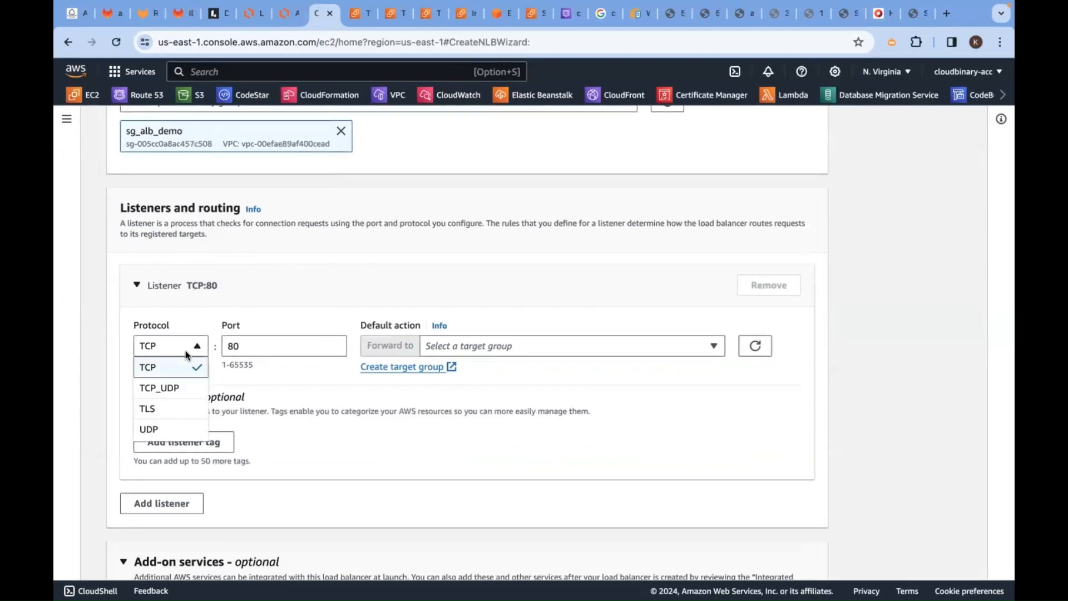
click(187, 352)
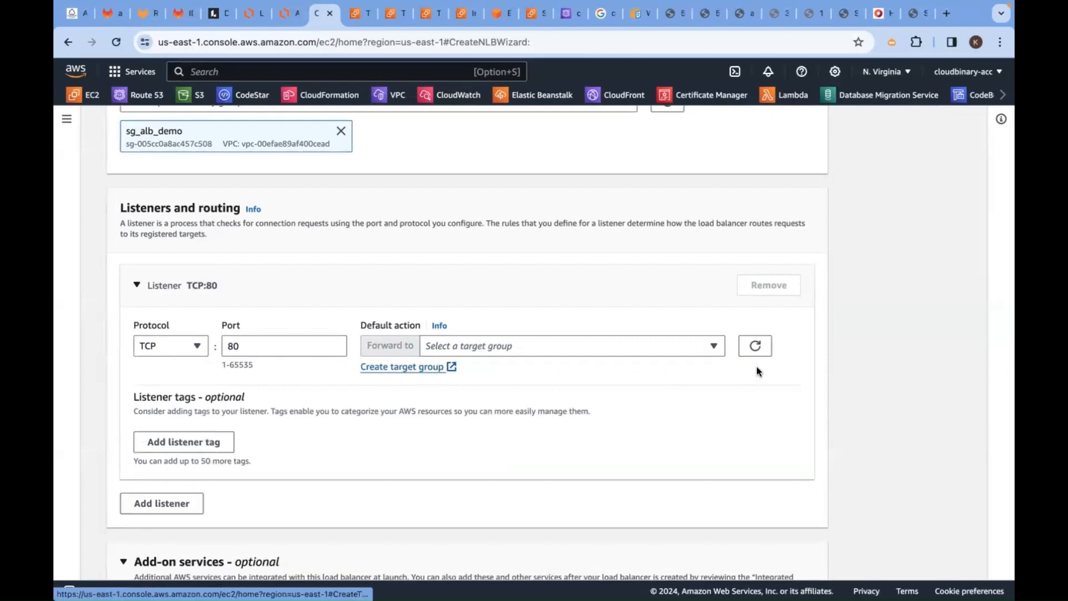
click(714, 346)
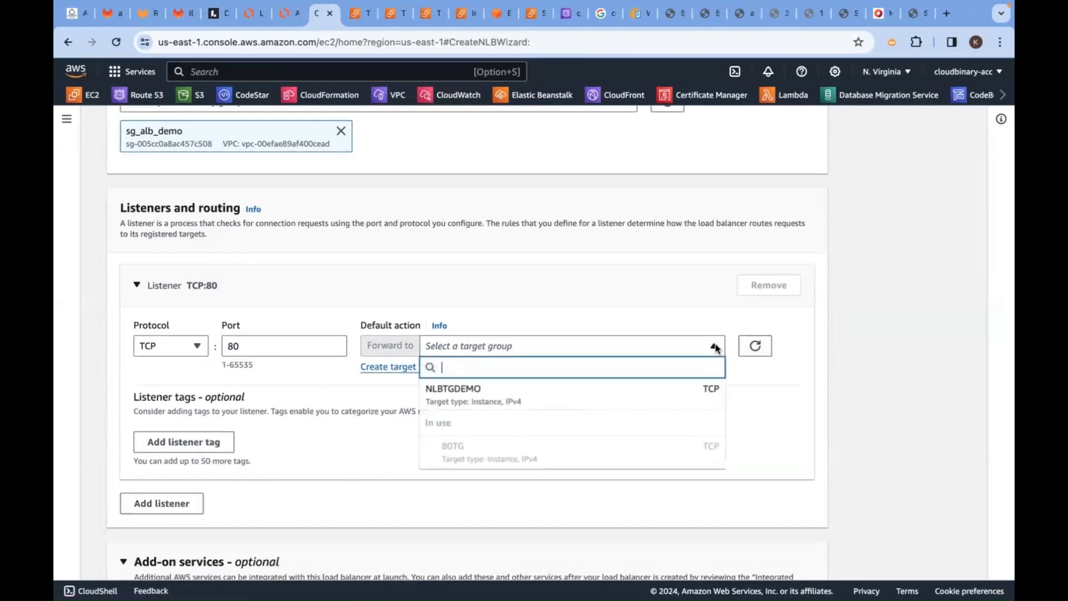
click(508, 400)
Review the summary of the NLBDEMO configuration, create the load balancer and open it in the load balancers list.
scroll(506, 395, down, 10)
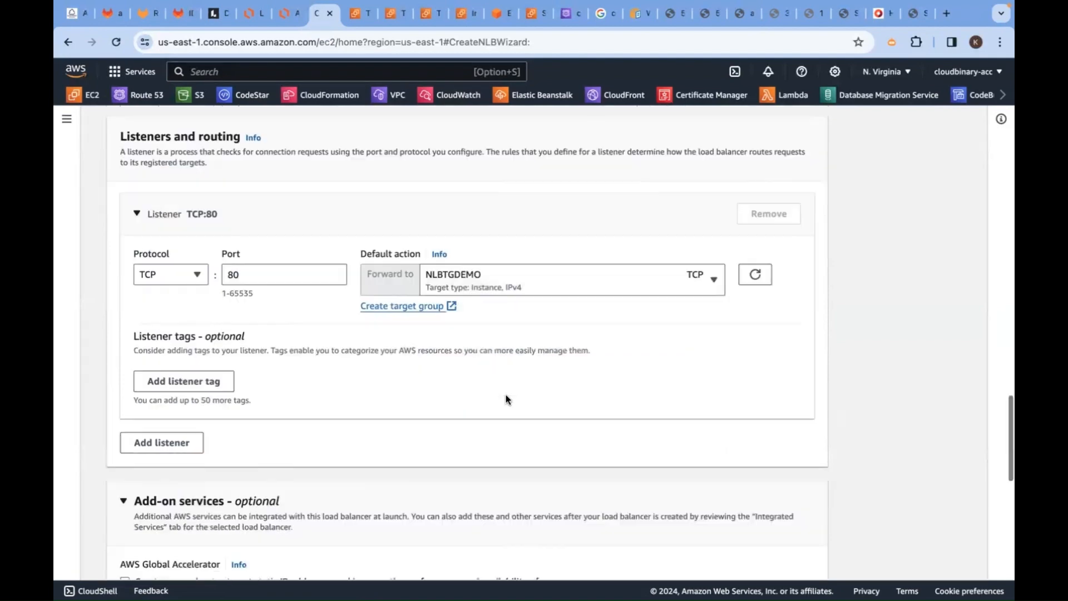
drag(119, 289, 191, 286)
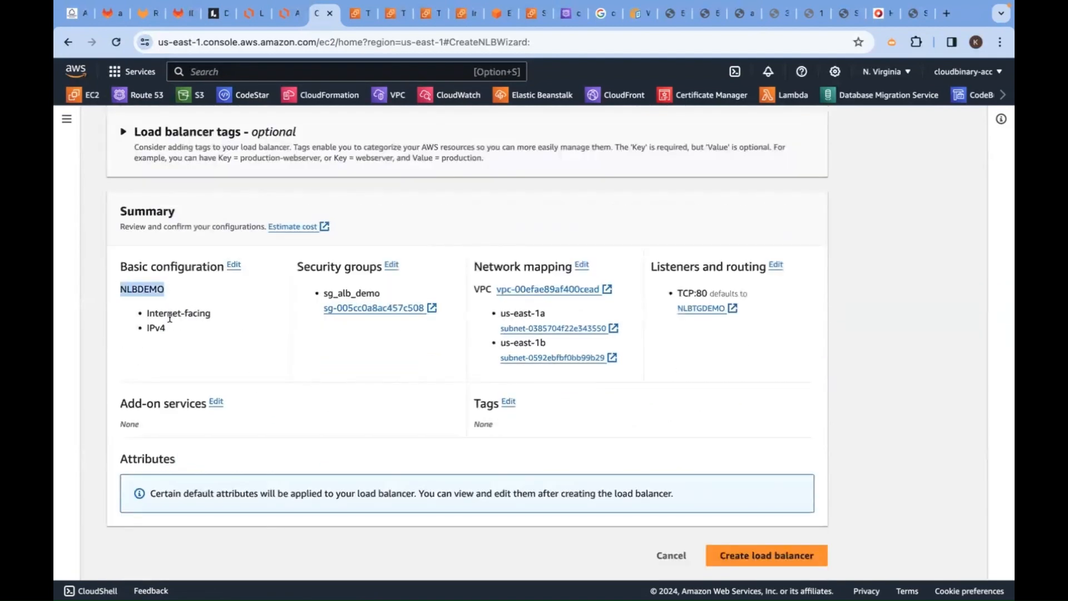
drag(145, 314, 224, 319)
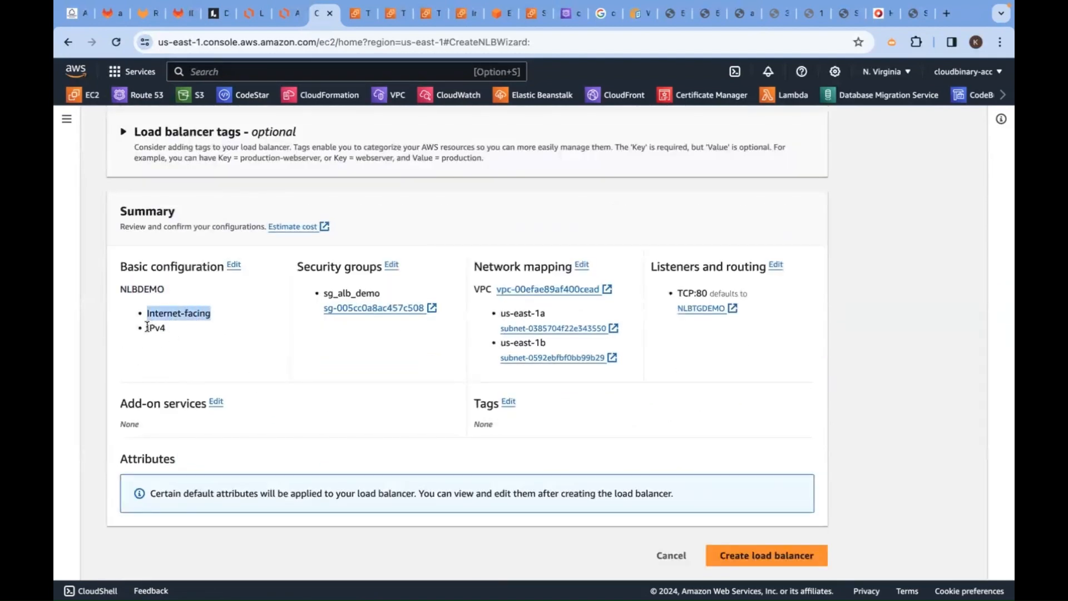
drag(147, 328, 190, 333)
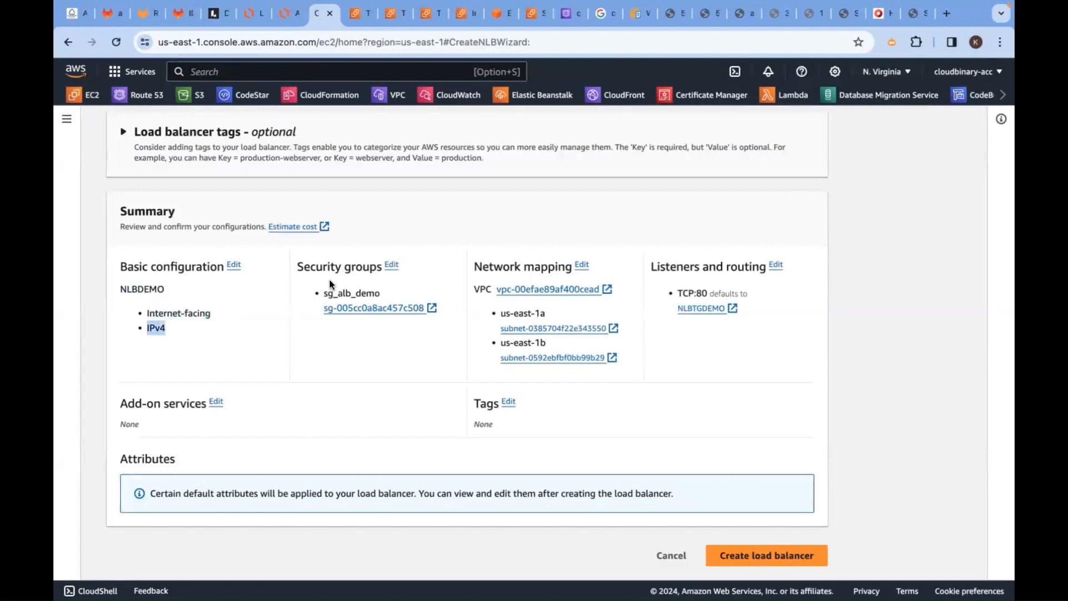
drag(322, 296, 611, 288)
drag(491, 312, 606, 358)
drag(650, 266, 730, 266)
click(728, 266)
click(735, 556)
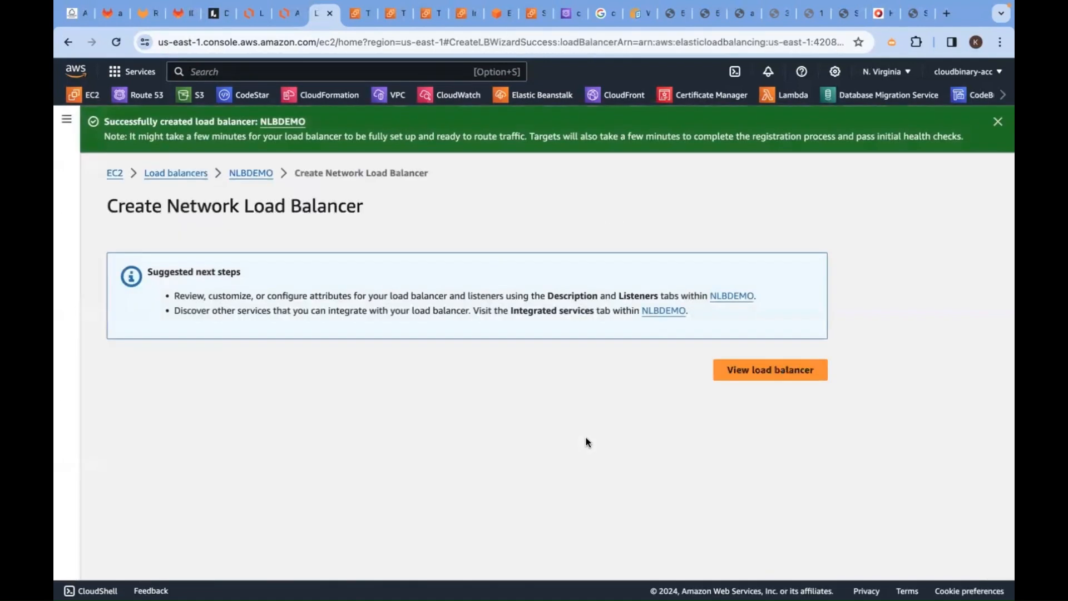
click(746, 370)
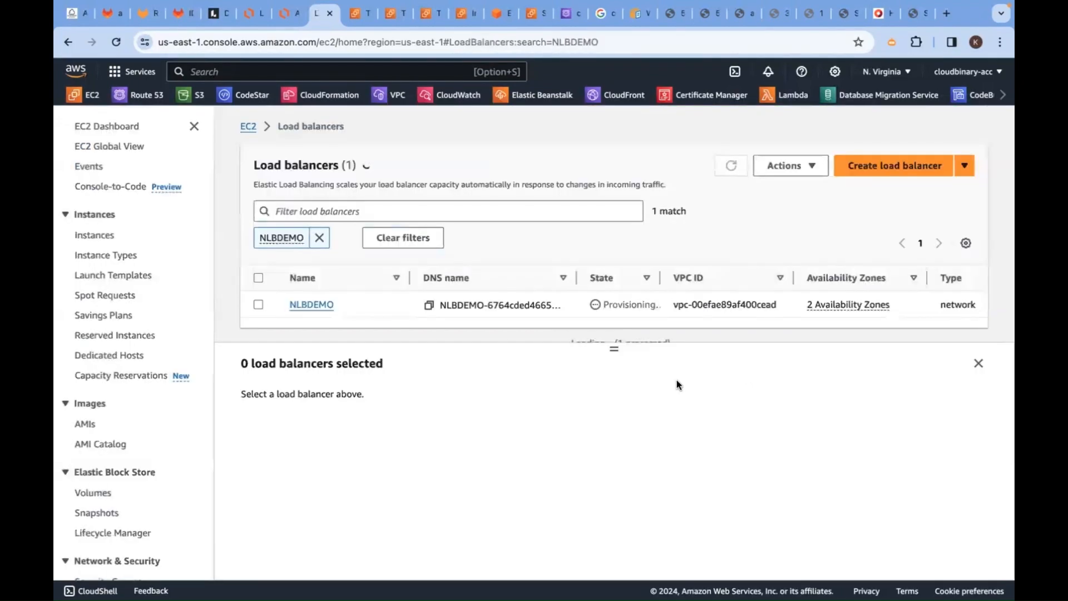